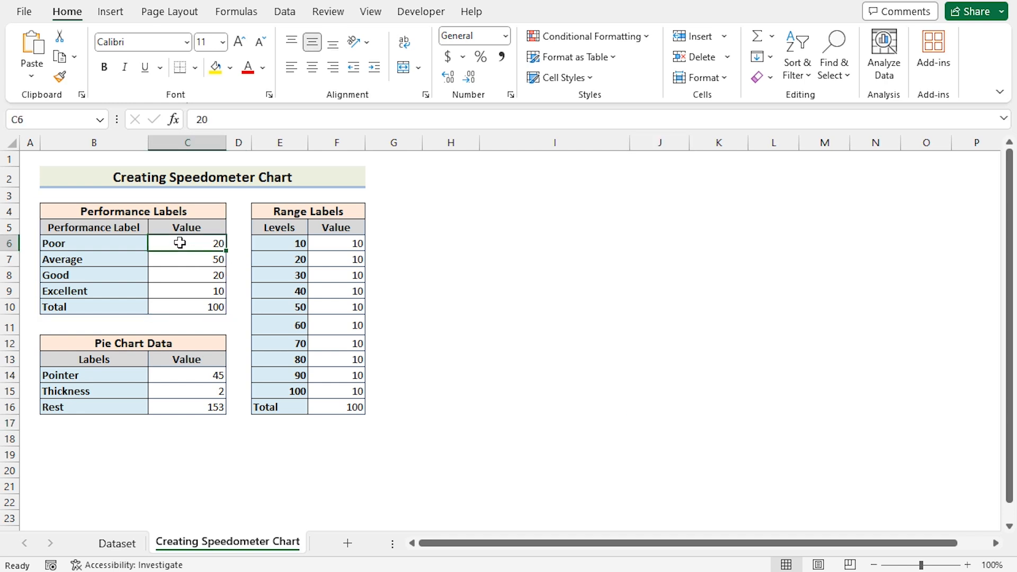
- Insert a doughnut chart from the performance values in C6:C10 and place it beside the Range Labels table
{"action": "left_click_drag", "start_coordinate": [180, 243], "coordinate": [175, 304]}
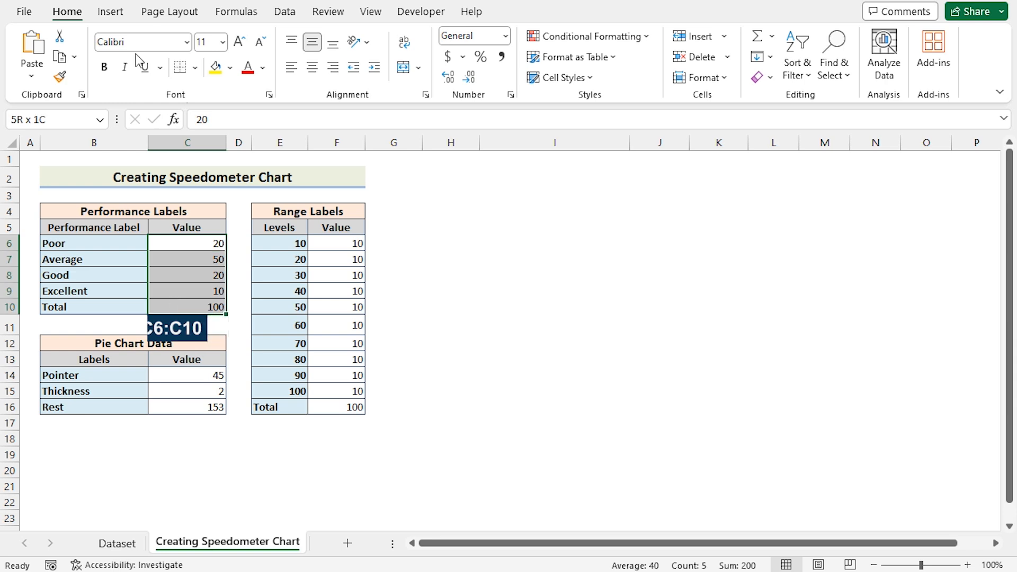
{"action": "left_click", "coordinate": [110, 11]}
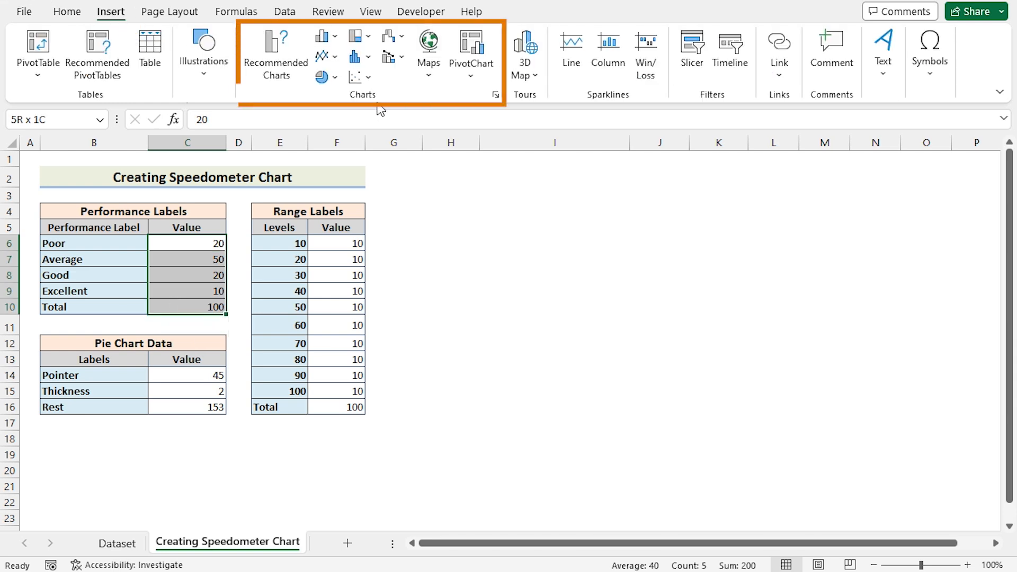
{"action": "left_click", "coordinate": [334, 78]}
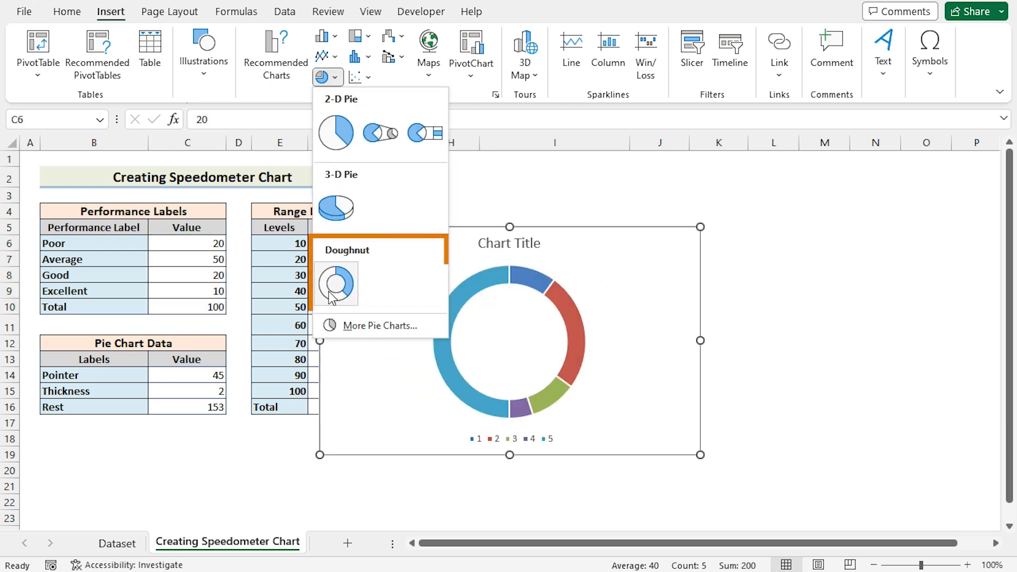
{"action": "left_click", "coordinate": [330, 293]}
{"action": "left_click_drag", "start_coordinate": [562, 227], "coordinate": [647, 168]}
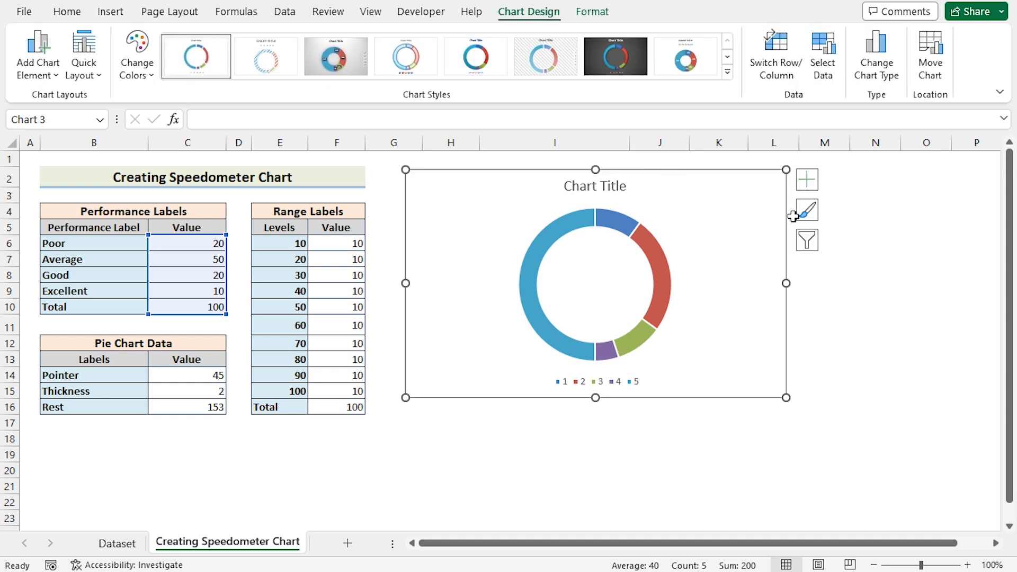
- Remove the chart title and the legend from the doughnut chart
{"action": "left_click", "coordinate": [806, 179]}
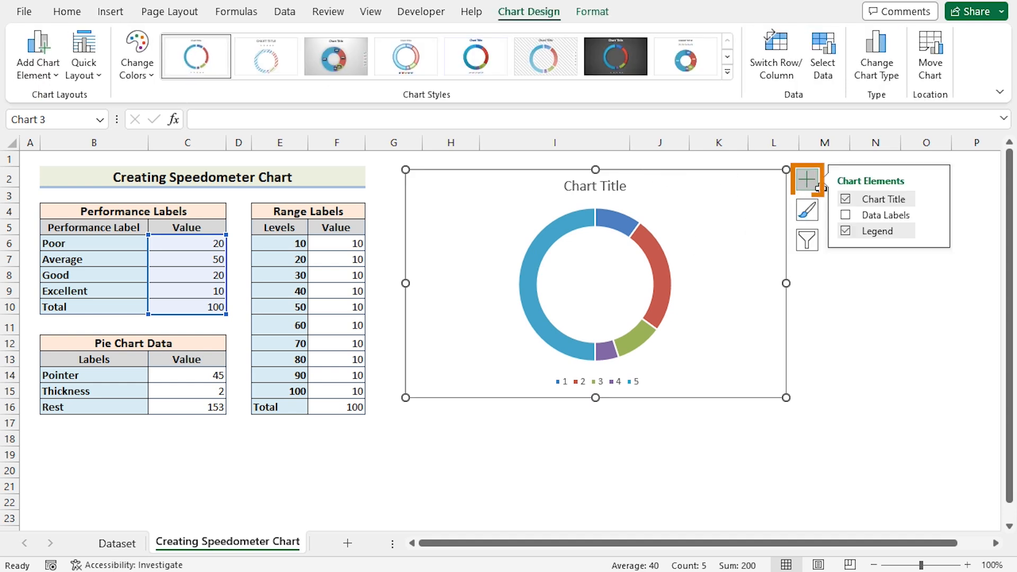
{"action": "left_click", "coordinate": [845, 201]}
{"action": "left_click", "coordinate": [848, 232]}
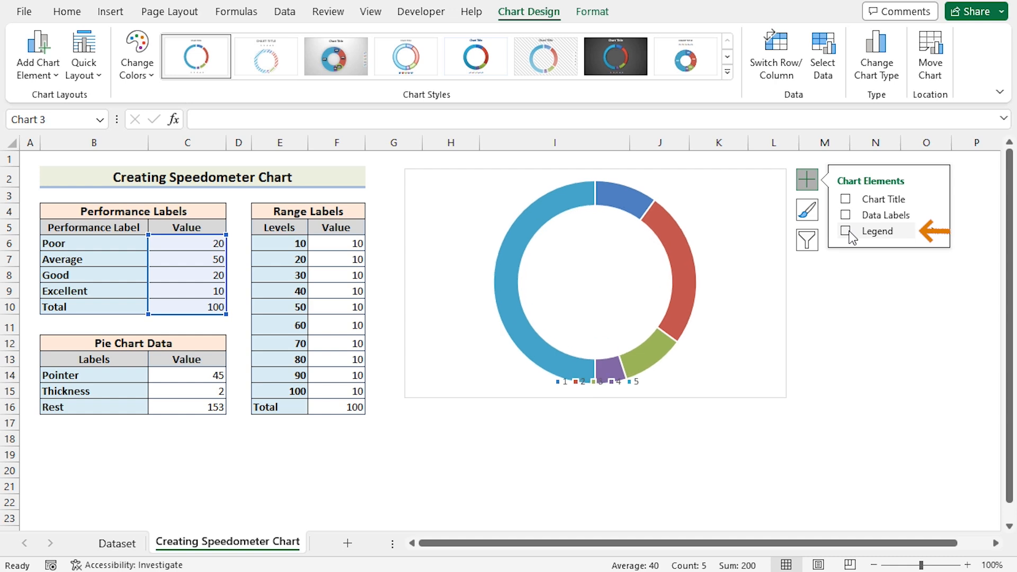
- Set the doughnut series' angle of first slice to 270° and its hole size to 45%
{"action": "left_click", "coordinate": [679, 279]}
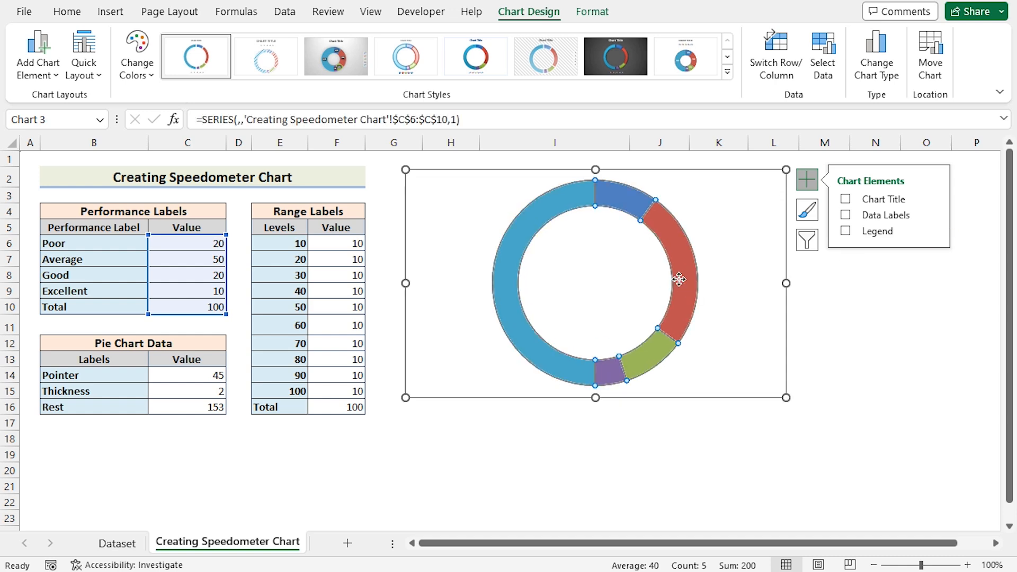
{"action": "right_click", "coordinate": [679, 280]}
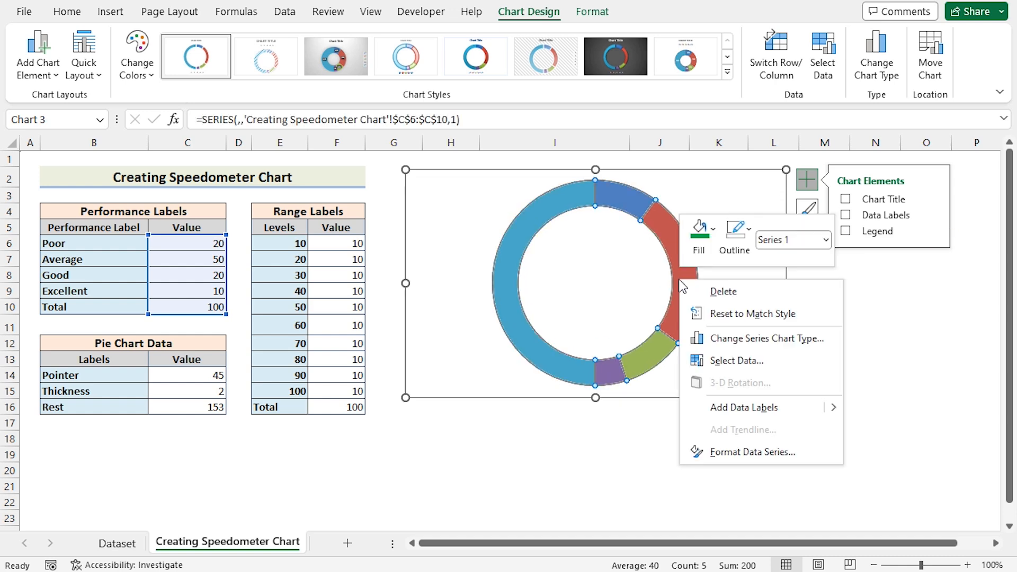
{"action": "left_click", "coordinate": [717, 456]}
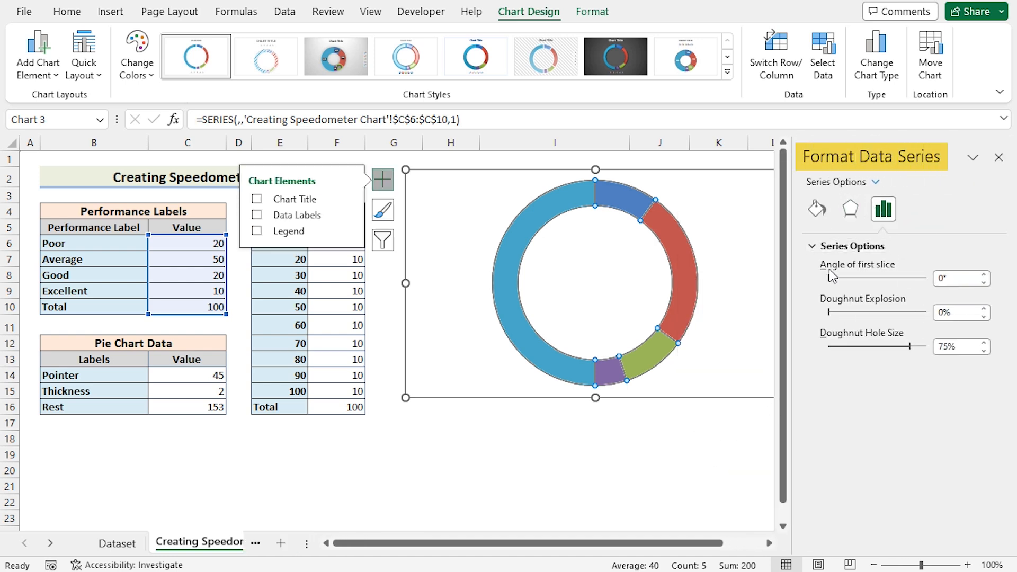
{"action": "left_click", "coordinate": [943, 278]}
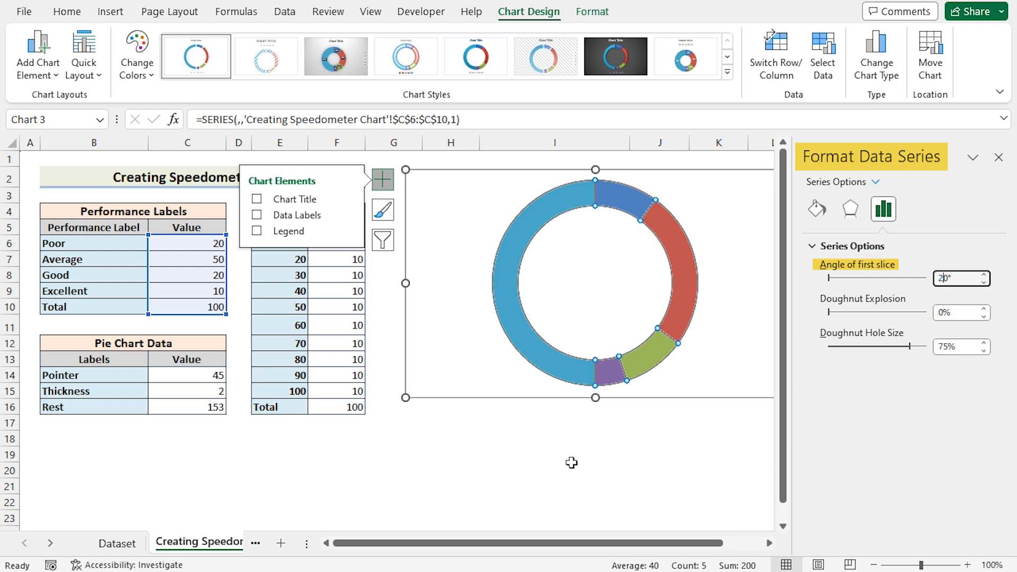
{"action": "left_click", "coordinate": [942, 347]}
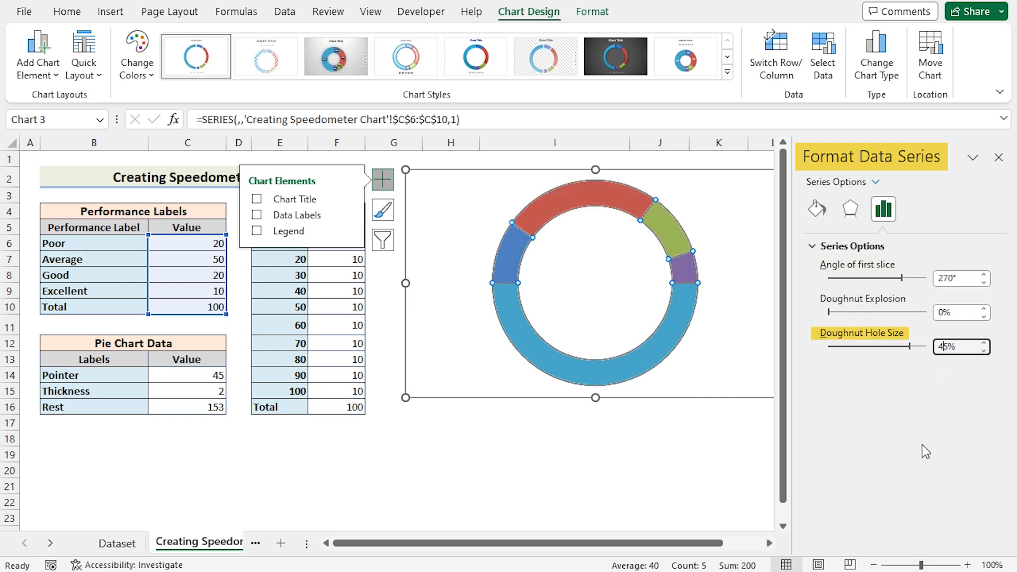
{"action": "left_click", "coordinate": [658, 470]}
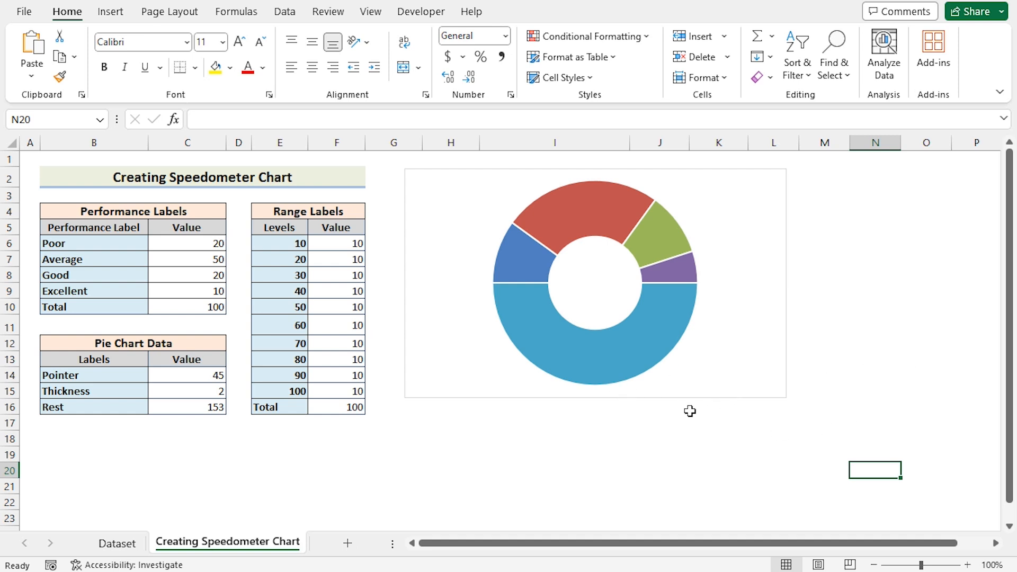
- Set the large lower slice representing the Total to No Fill so only the upper half-ring shows
{"action": "double_click", "coordinate": [646, 332]}
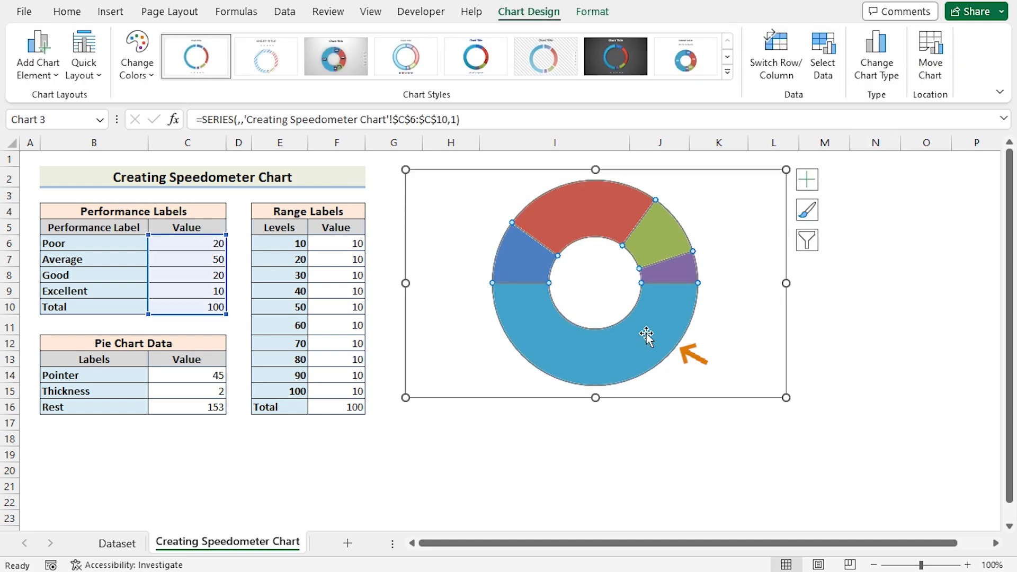
{"action": "right_click", "coordinate": [646, 332]}
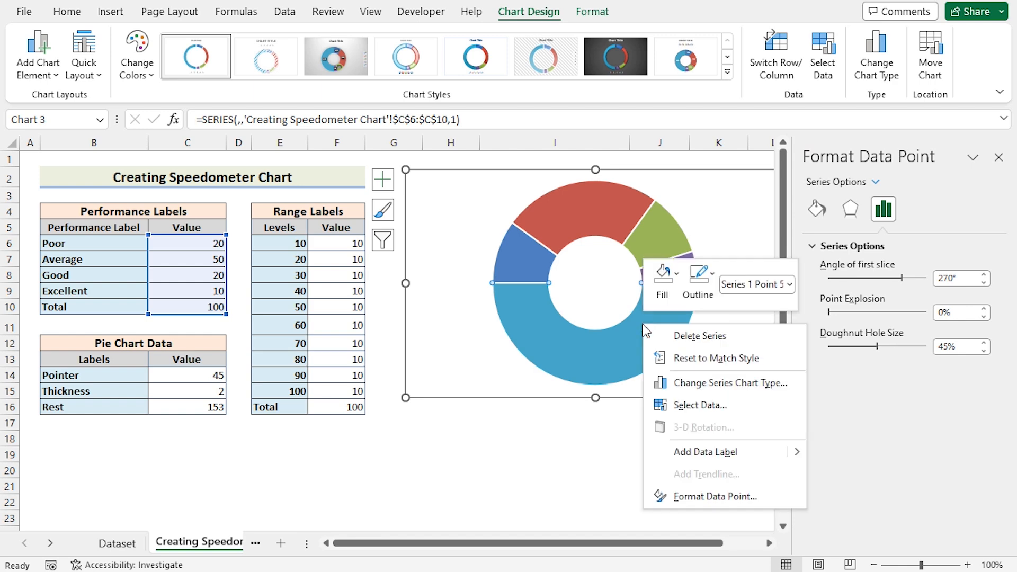
{"action": "left_click", "coordinate": [664, 280]}
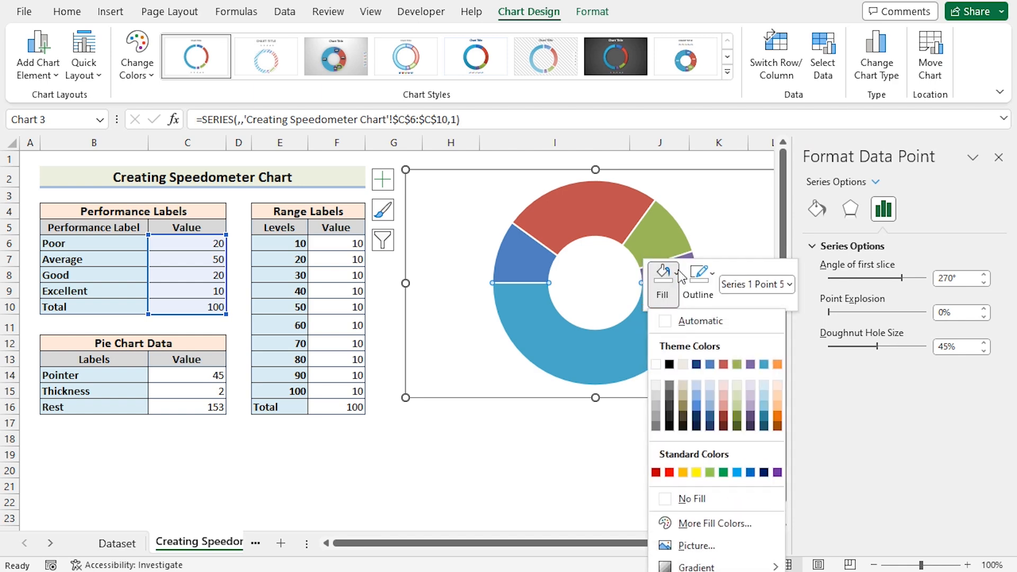
{"action": "left_click", "coordinate": [688, 498]}
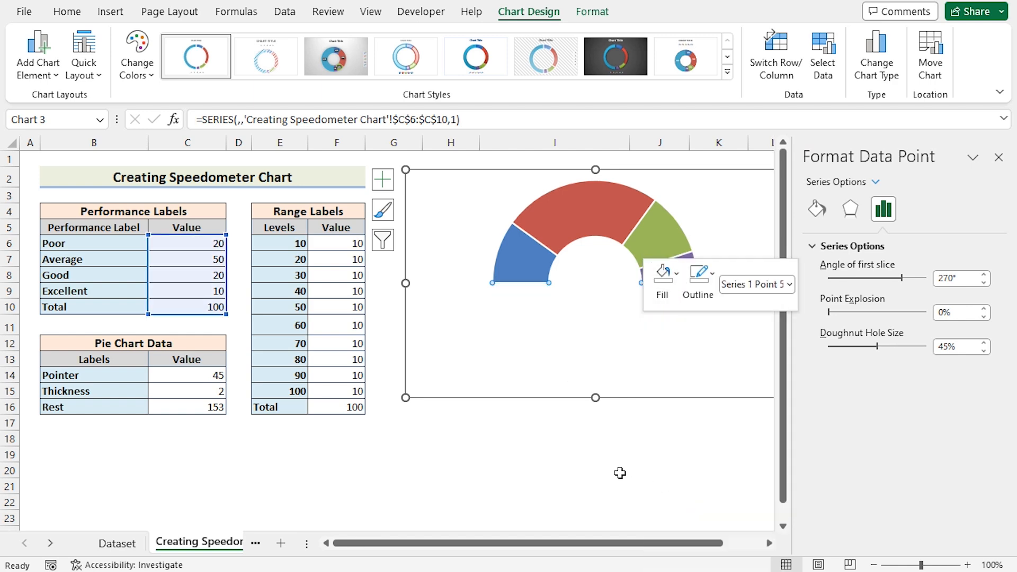
- Recolour the half-ring's slices, filling Poor with red, Average with orange and Excellent with green
{"action": "right_click", "coordinate": [518, 257]}
{"action": "left_click", "coordinate": [538, 227]}
{"action": "left_click", "coordinate": [547, 466]}
{"action": "right_click", "coordinate": [579, 220]}
{"action": "left_click", "coordinate": [599, 170]}
{"action": "left_click", "coordinate": [620, 370]}
{"action": "right_click", "coordinate": [659, 241]}
{"action": "left_click", "coordinate": [682, 232]}
{"action": "key", "text": "Escape"}
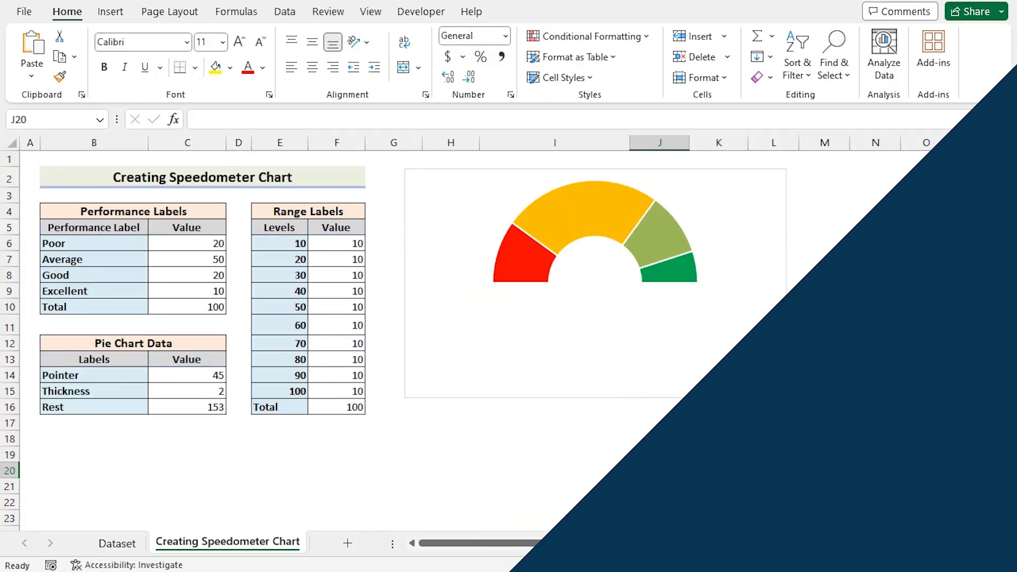
- Move the chart down and slightly to the right so that it starts at row 5
{"action": "left_click", "coordinate": [655, 355]}
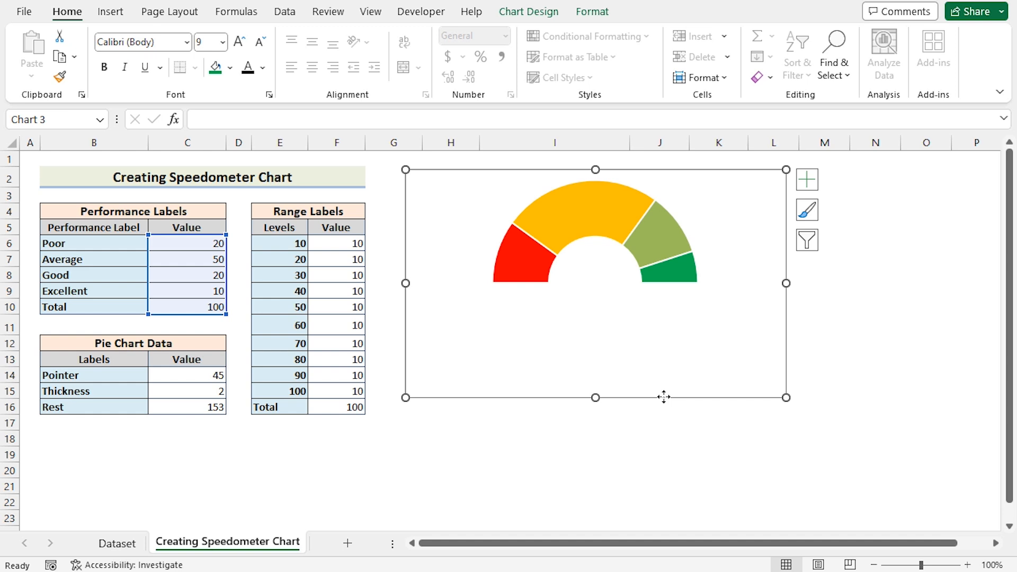
{"action": "left_click_drag", "start_coordinate": [664, 396], "coordinate": [689, 456]}
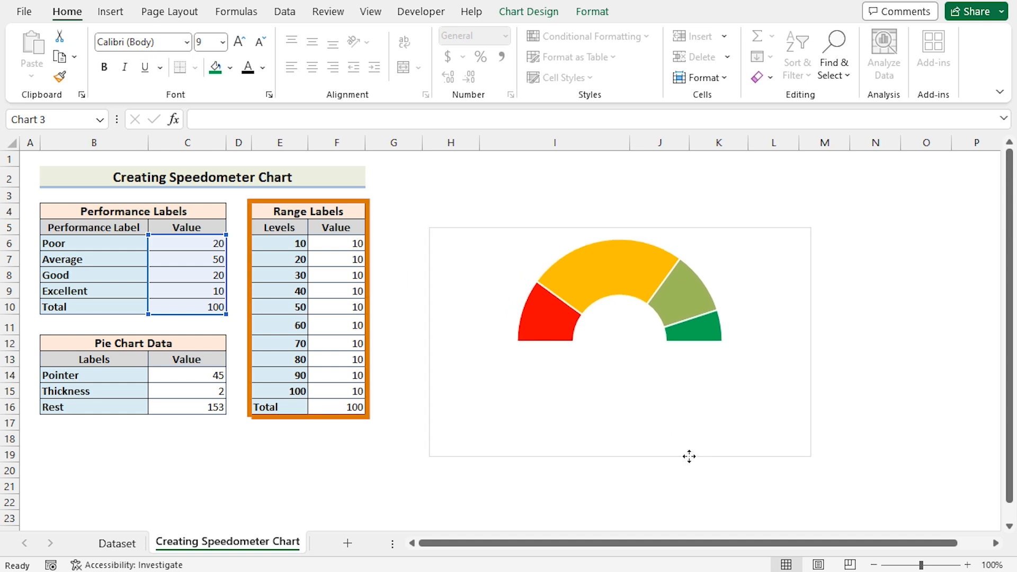
- Add a second data series to the chart, named from the Range Labels heading in E4:F4, with values F6:F16
{"action": "left_click", "coordinate": [681, 302]}
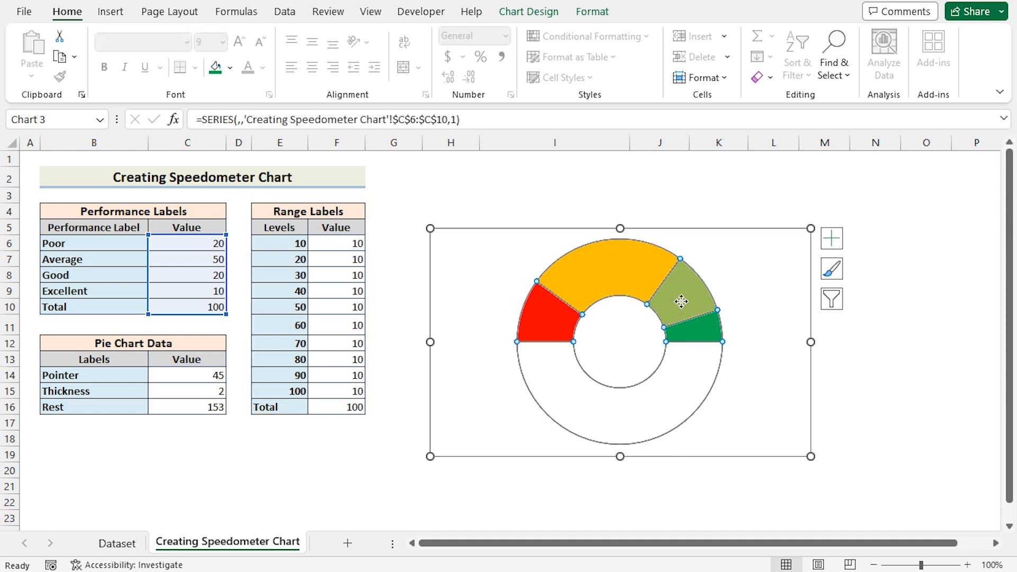
{"action": "right_click", "coordinate": [681, 302]}
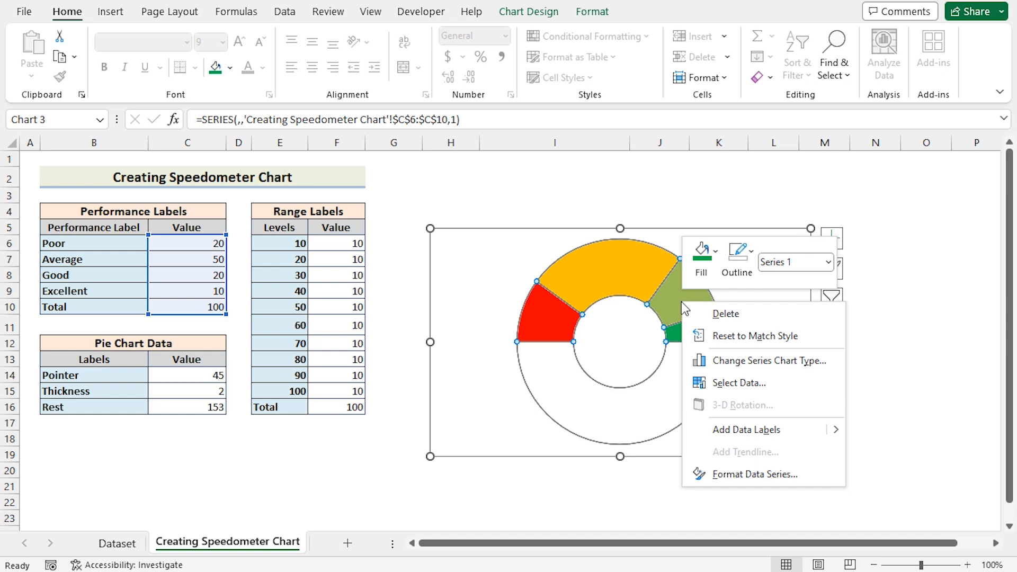
{"action": "left_click", "coordinate": [730, 382]}
{"action": "left_click_drag", "start_coordinate": [575, 291], "coordinate": [732, 204]}
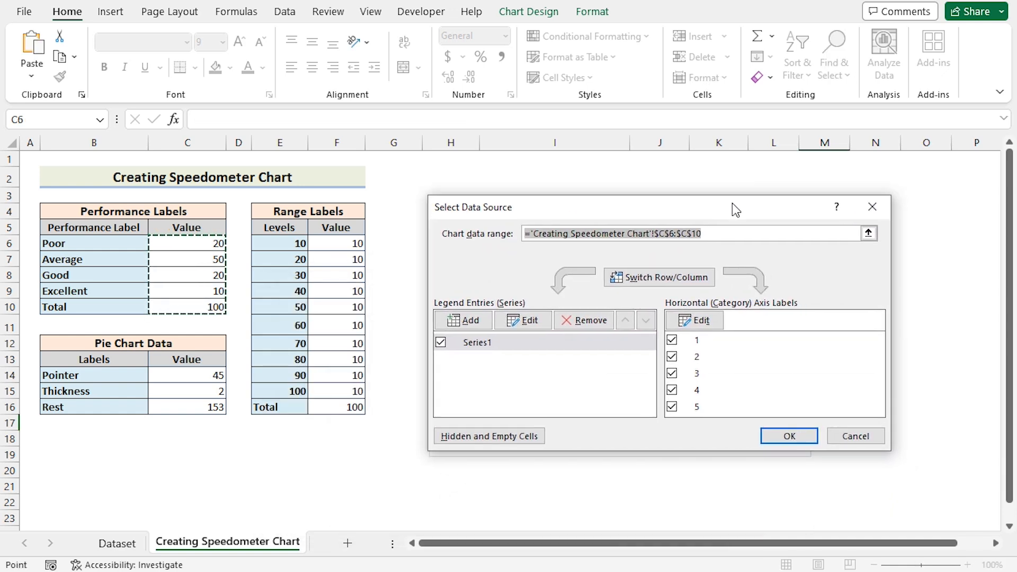
{"action": "left_click", "coordinate": [476, 319]}
{"action": "left_click_drag", "start_coordinate": [475, 355], "coordinate": [503, 166]}
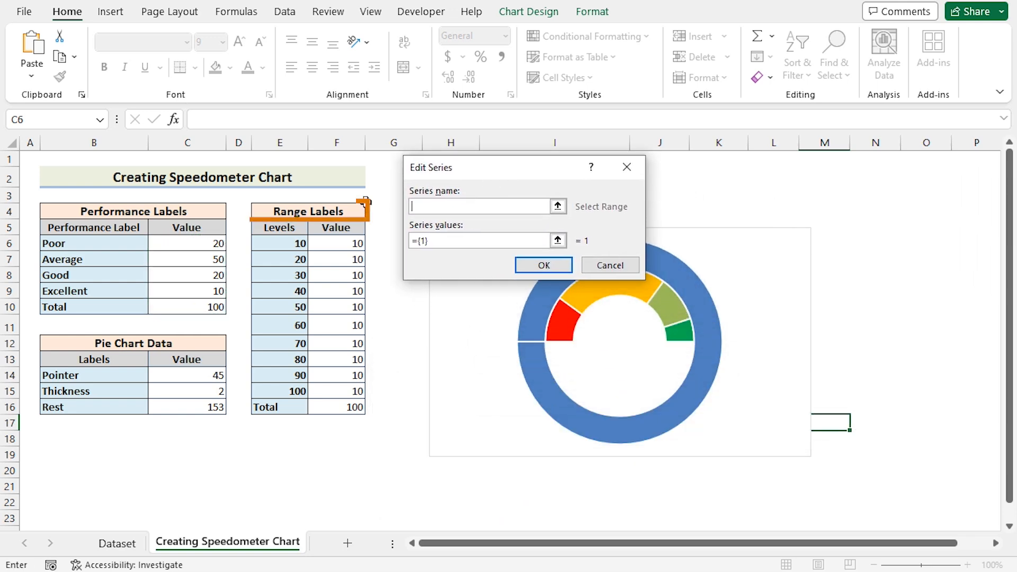
{"action": "left_click", "coordinate": [324, 212]}
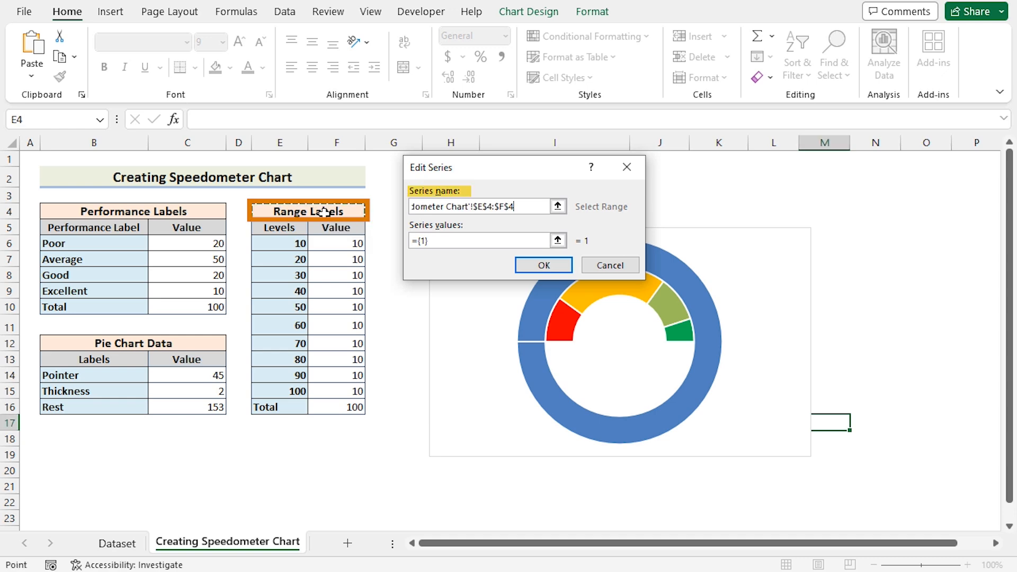
{"action": "left_click", "coordinate": [452, 240]}
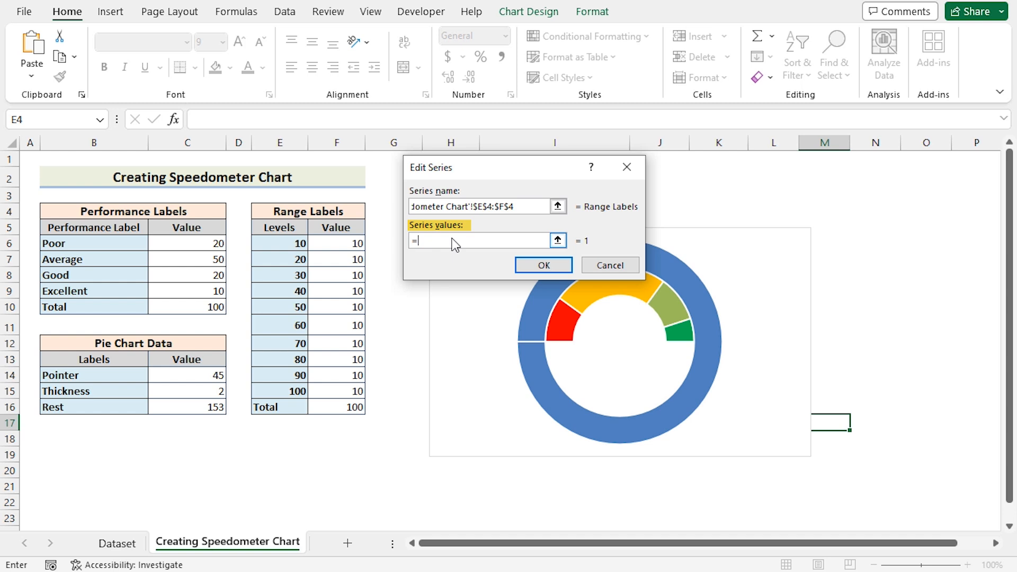
{"action": "left_click", "coordinate": [326, 246]}
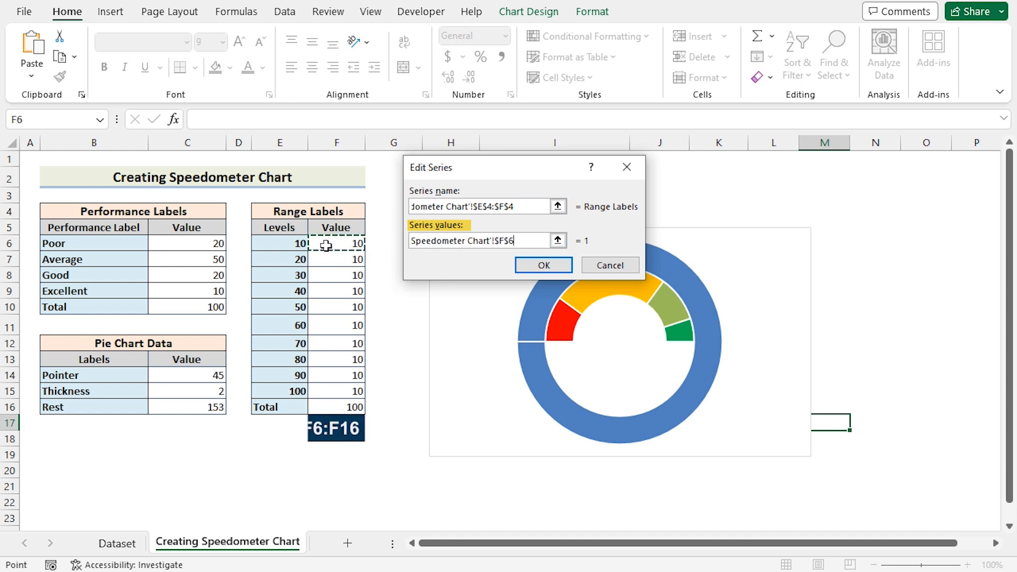
{"action": "left_click", "coordinate": [333, 409], "text": "shift"}
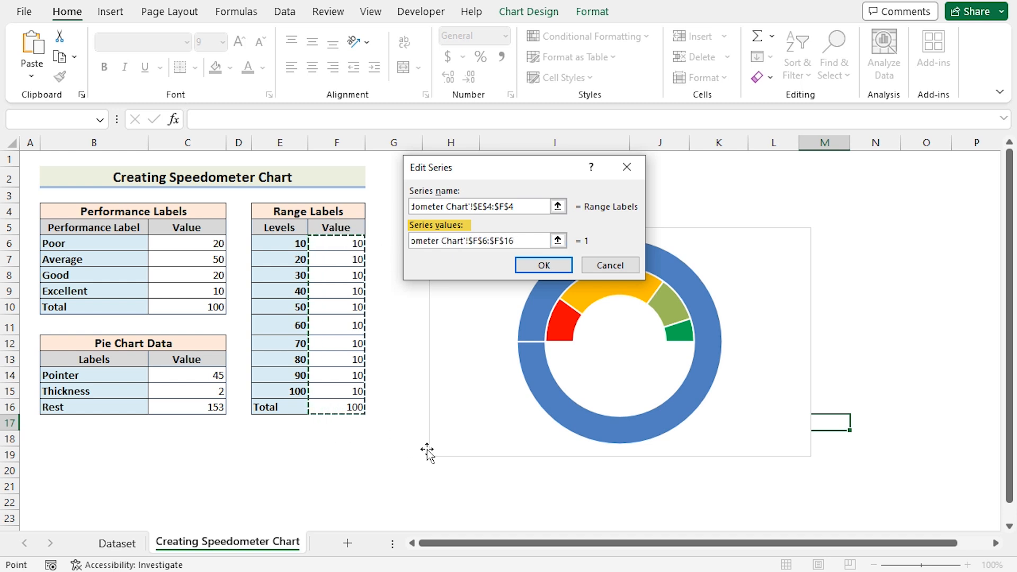
{"action": "left_click", "coordinate": [548, 267]}
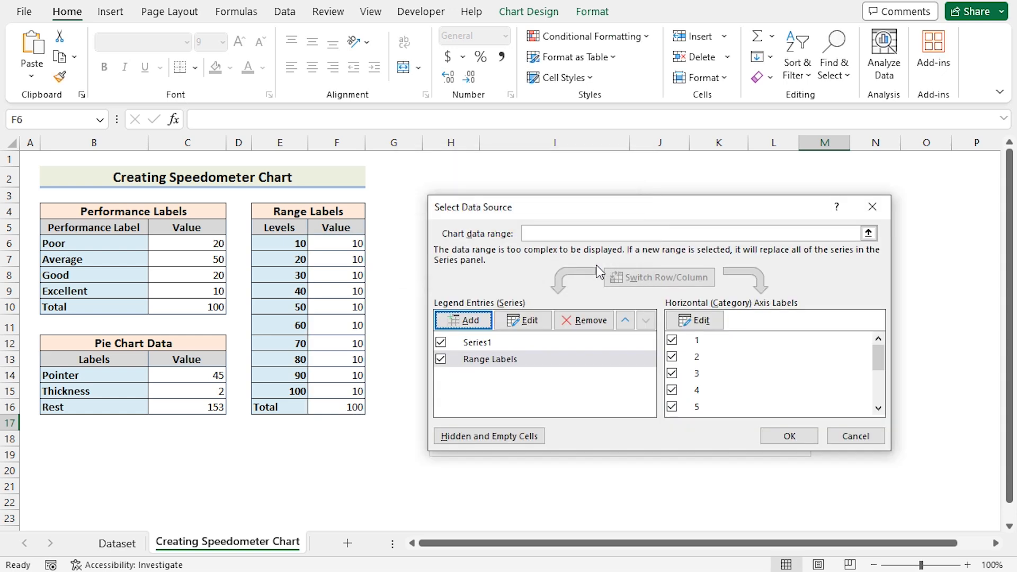
{"action": "left_click", "coordinate": [789, 436]}
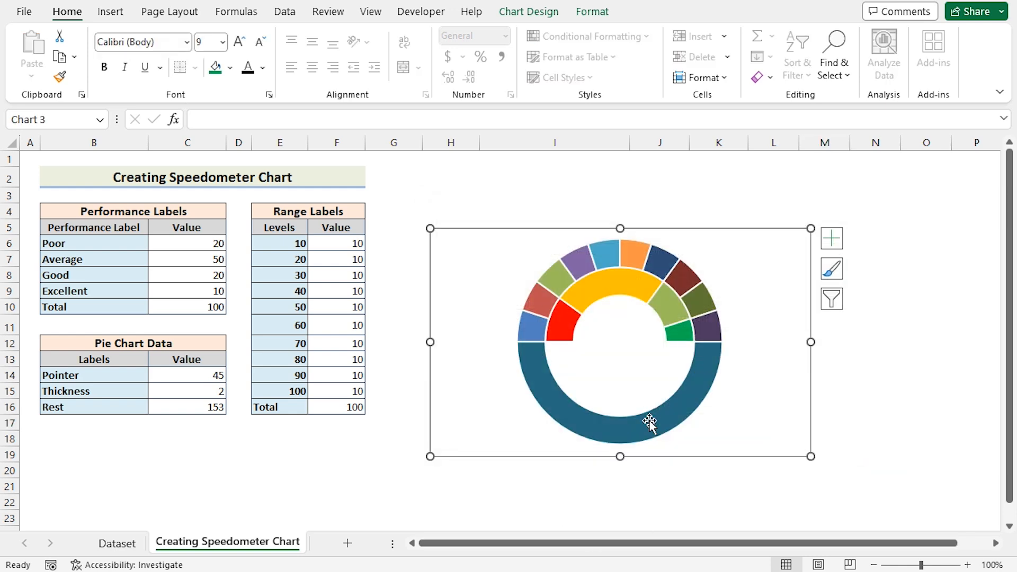
- Fill the whole outer Range Labels ring with a light blue theme colour
{"action": "left_click", "coordinate": [609, 483]}
{"action": "left_click", "coordinate": [562, 403]}
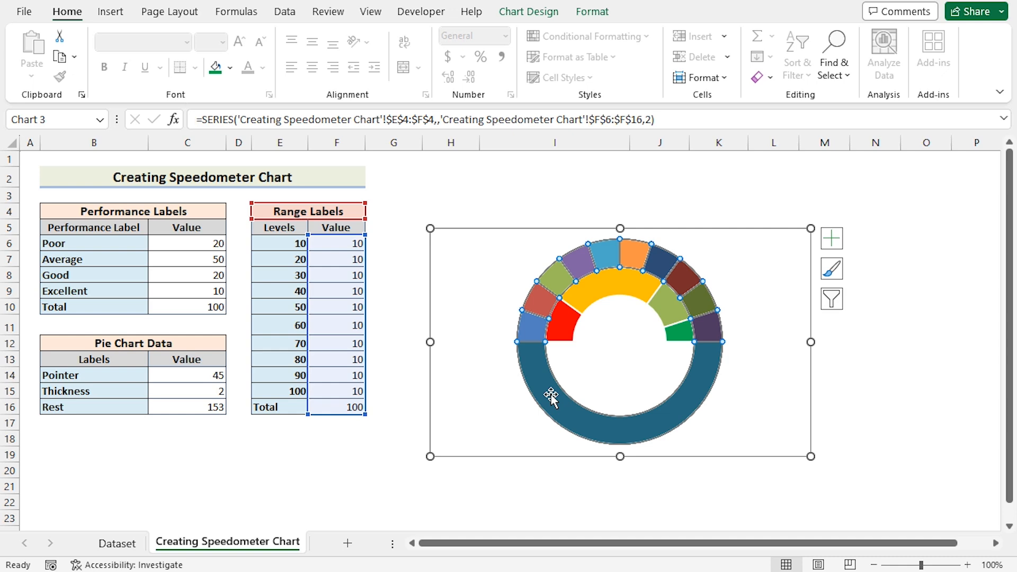
{"action": "right_click", "coordinate": [550, 397]}
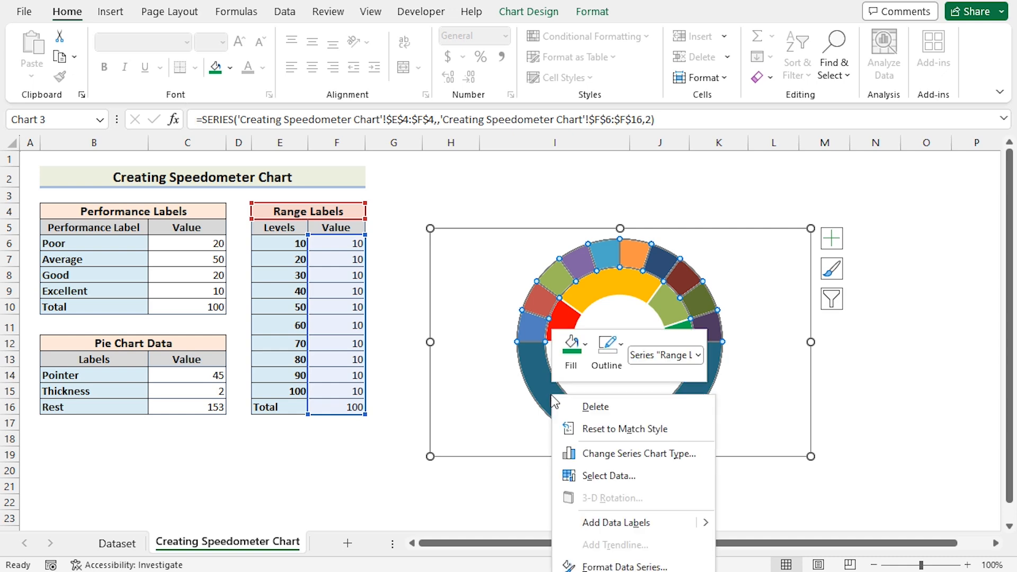
{"action": "left_click", "coordinate": [586, 345]}
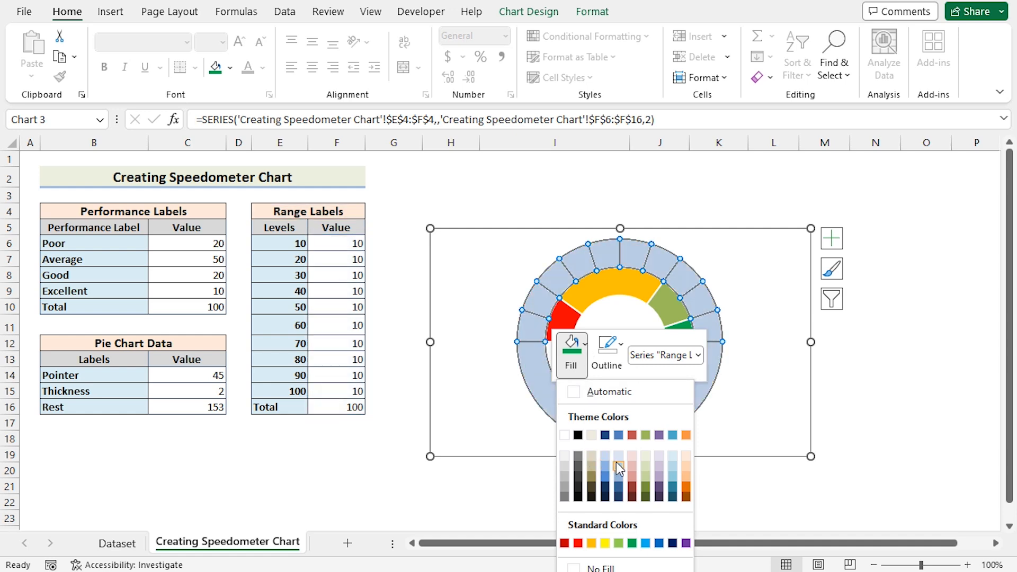
{"action": "left_click", "coordinate": [615, 462]}
{"action": "left_click", "coordinate": [576, 487]}
- Hide the large lower slice of the outer Range Labels ring by setting it to No Fill
{"action": "left_click", "coordinate": [558, 411]}
{"action": "double_click", "coordinate": [559, 409]}
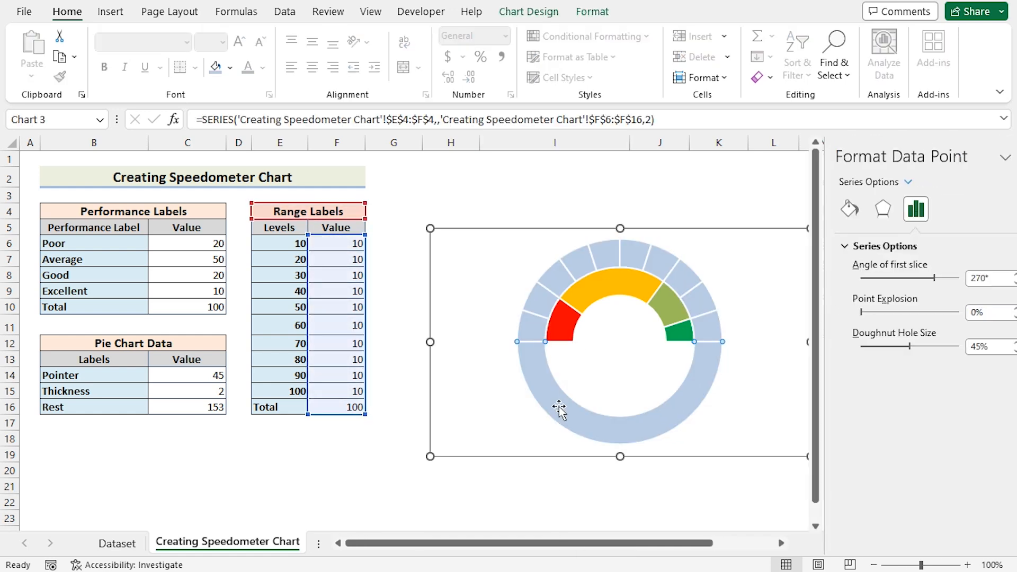
{"action": "right_click", "coordinate": [552, 395]}
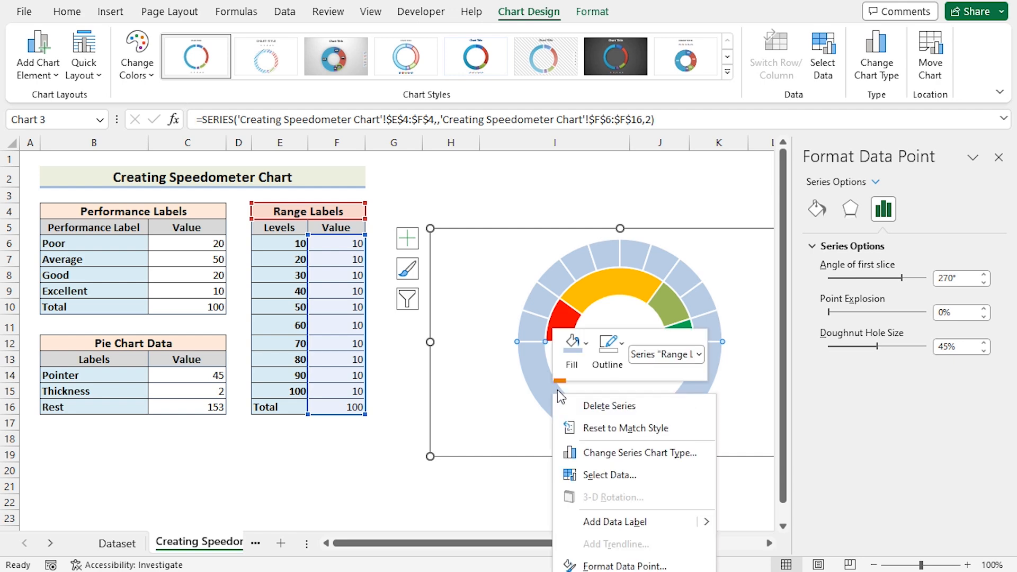
{"action": "left_click", "coordinate": [586, 350]}
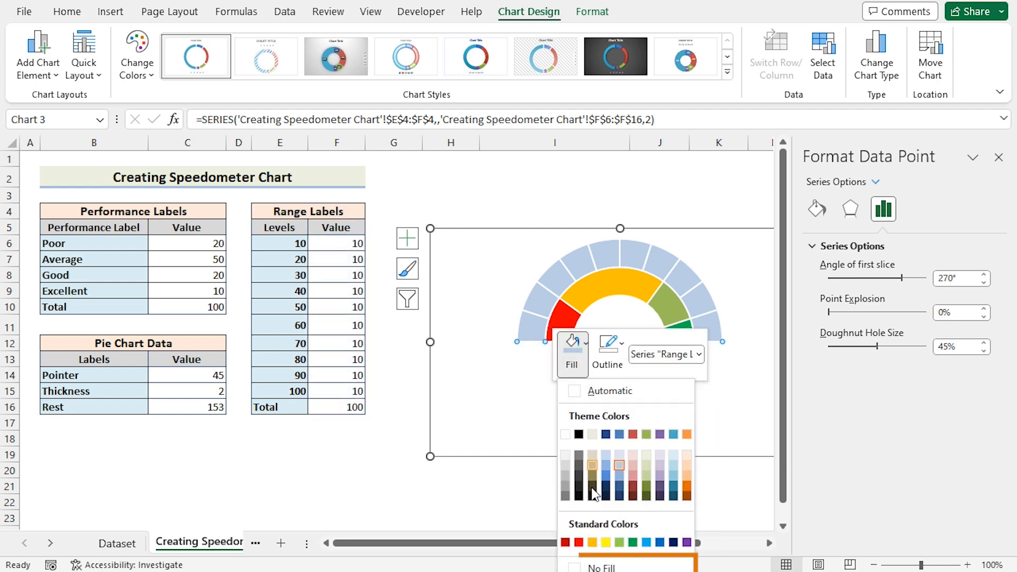
{"action": "key", "text": "Escape"}
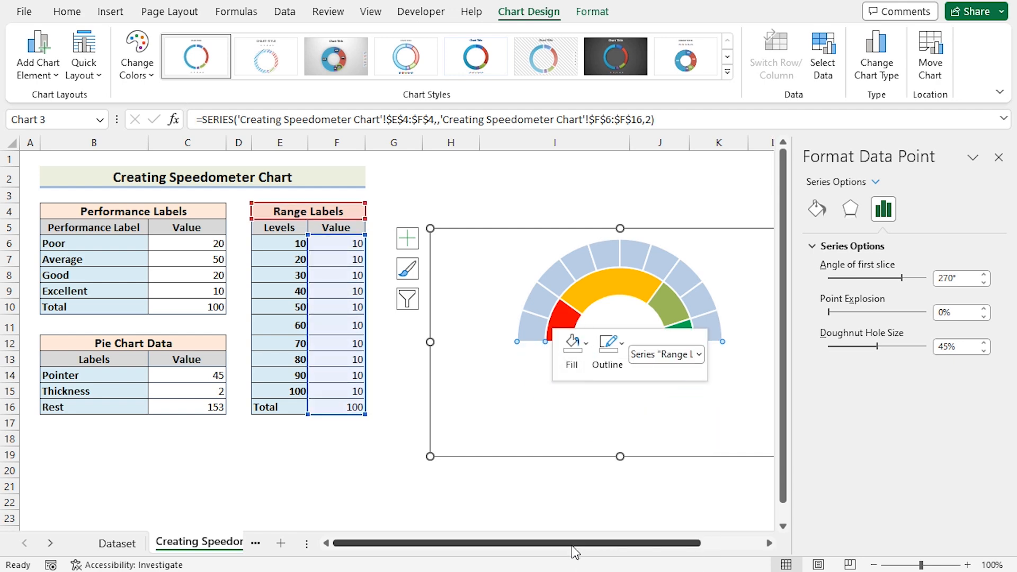
{"action": "left_click", "coordinate": [531, 484]}
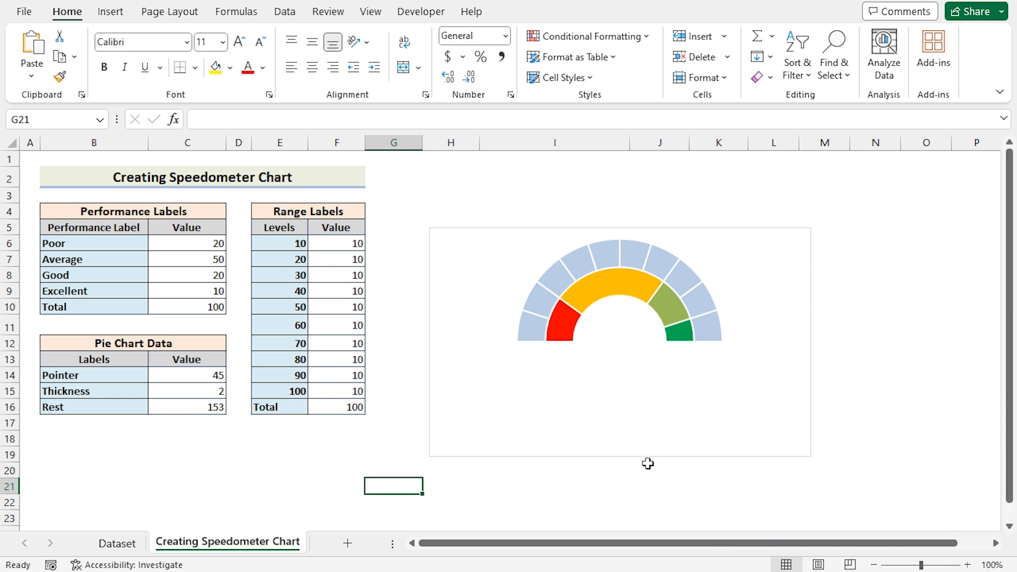
- Add a third data series to the chart, named from the Pie Chart Data heading in B12:C12, with values C14:C16
{"action": "left_click", "coordinate": [612, 258]}
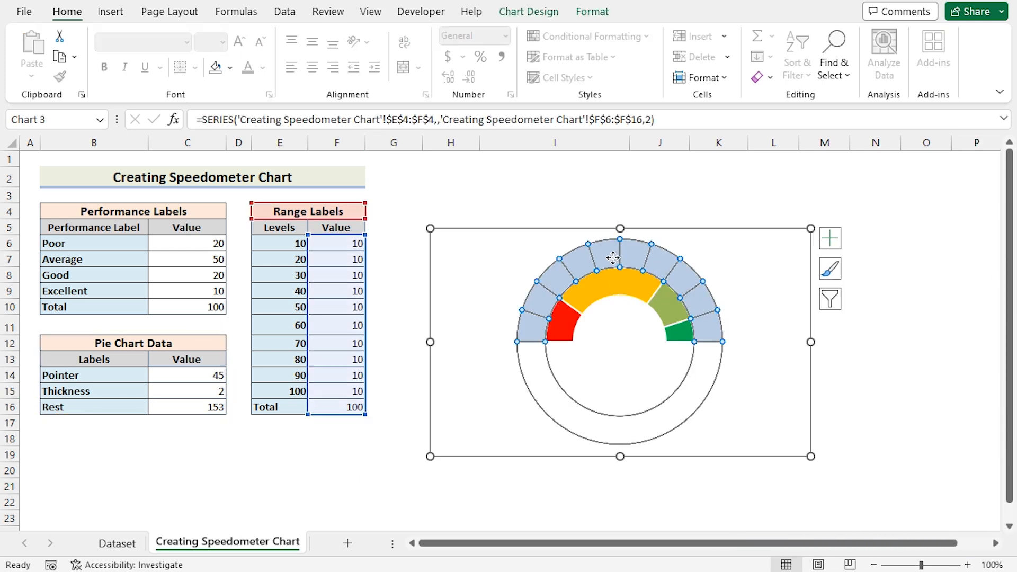
{"action": "right_click", "coordinate": [612, 258]}
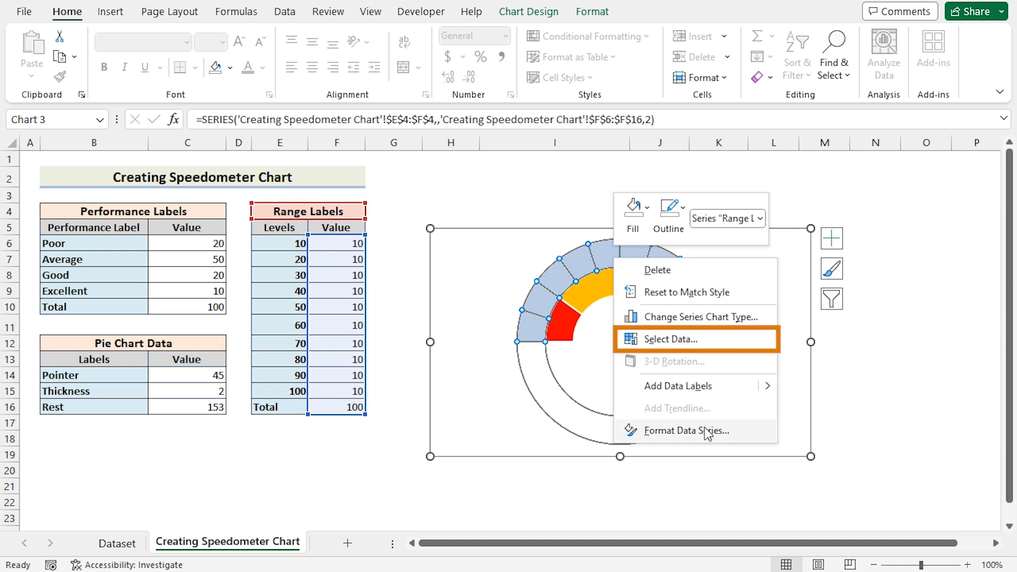
{"action": "left_click", "coordinate": [676, 340]}
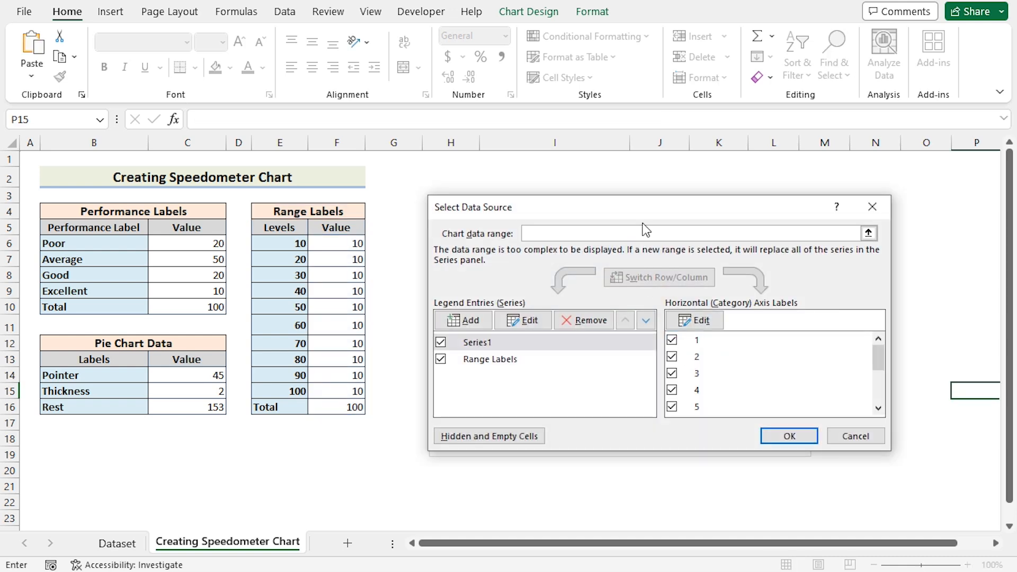
{"action": "left_click_drag", "start_coordinate": [641, 217], "coordinate": [637, 187]}
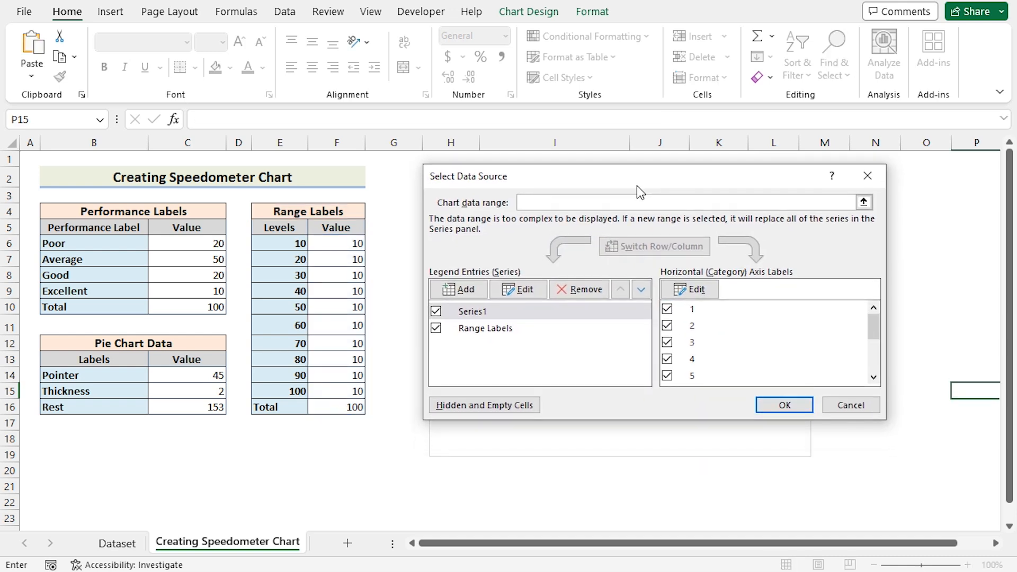
{"action": "left_click", "coordinate": [466, 289]}
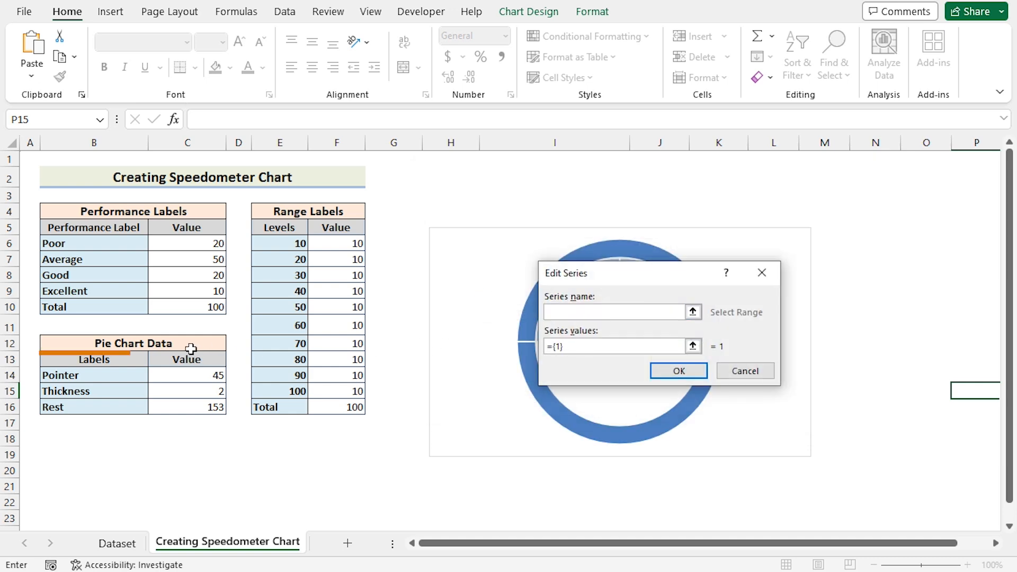
{"action": "left_click", "coordinate": [189, 343]}
{"action": "left_click", "coordinate": [578, 347]}
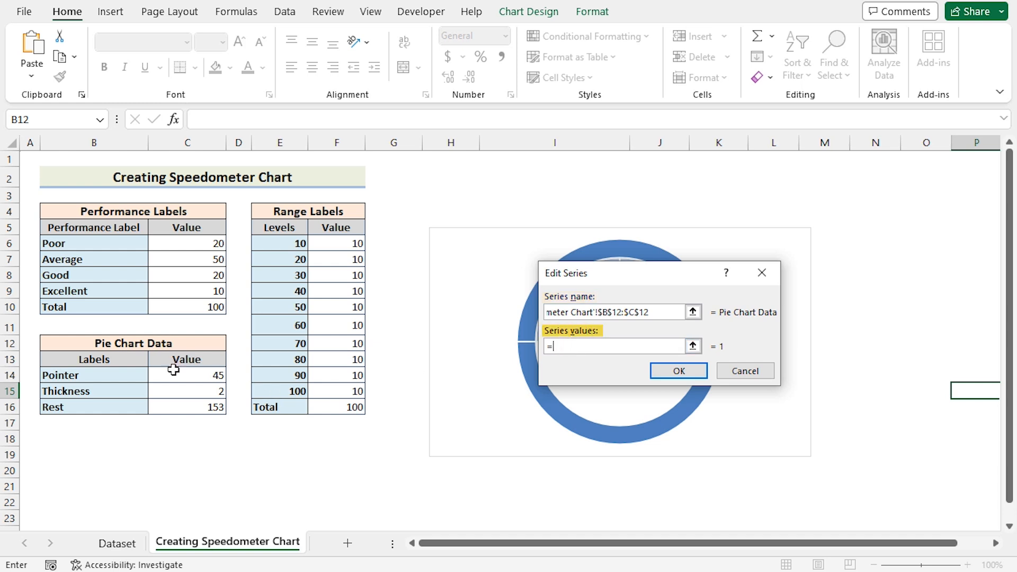
{"action": "left_click", "coordinate": [197, 375]}
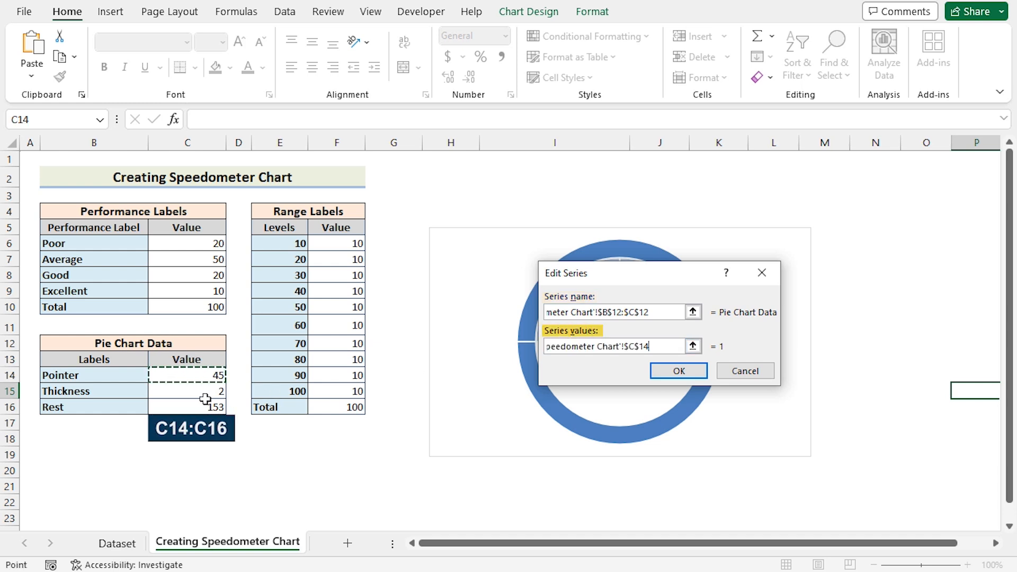
{"action": "left_click_drag", "start_coordinate": [197, 413], "coordinate": [198, 409]}
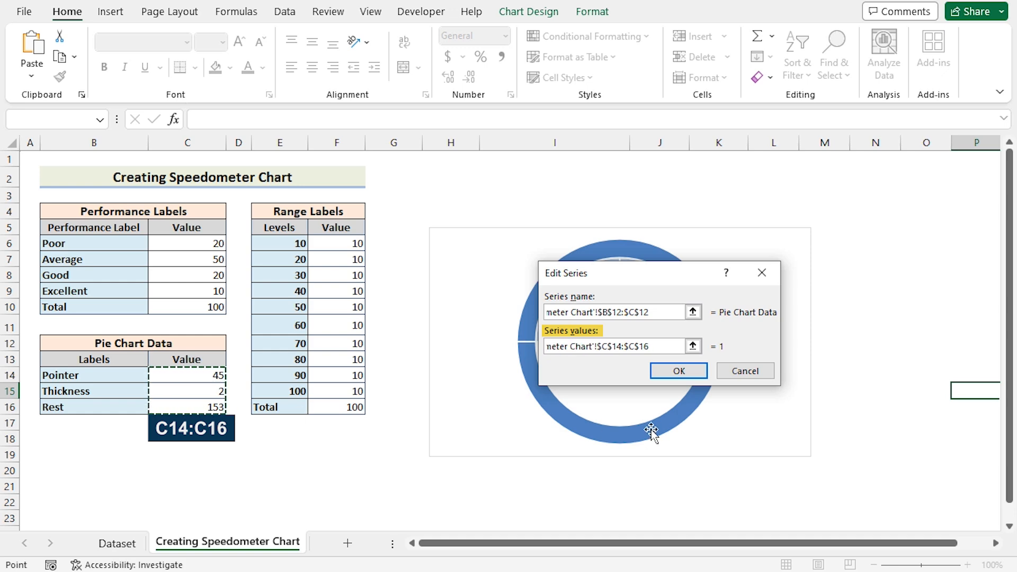
{"action": "left_click", "coordinate": [662, 371]}
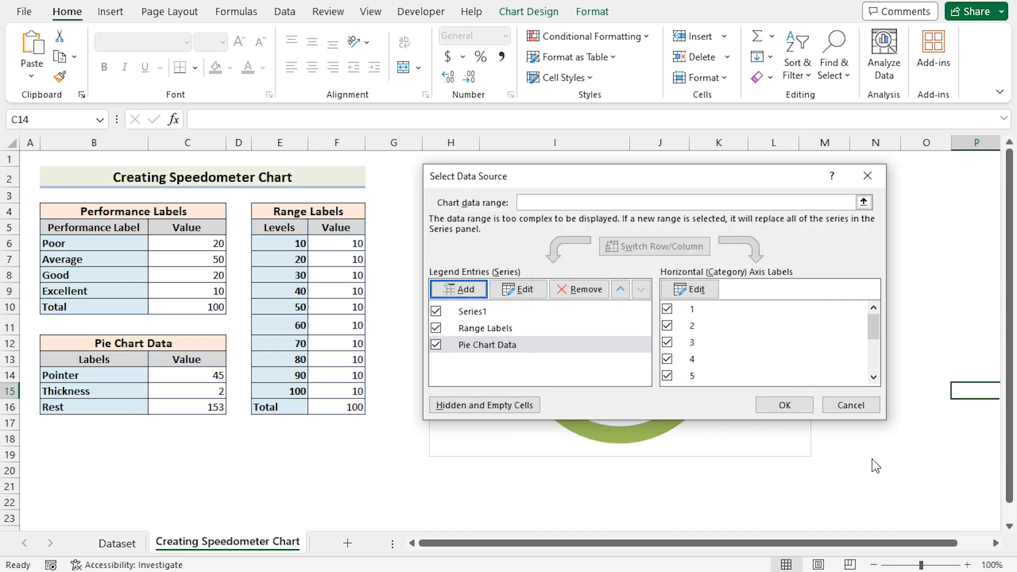
{"action": "left_click", "coordinate": [804, 411]}
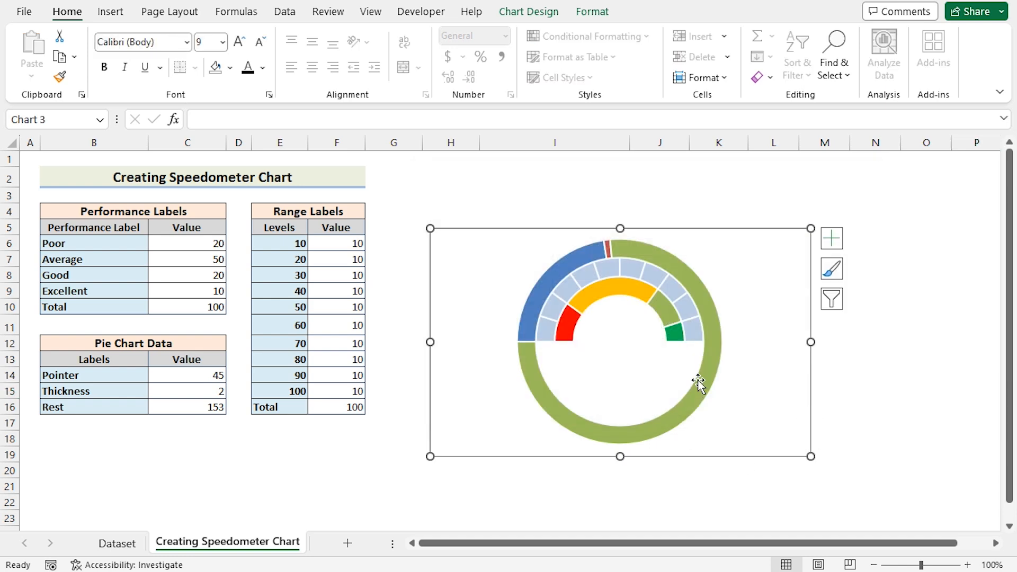
{"action": "key", "text": "Escape"}
- Change the chart type of the Pie Chart Data series to Pie, leaving the other two series as Doughnut
{"action": "left_click", "coordinate": [704, 296]}
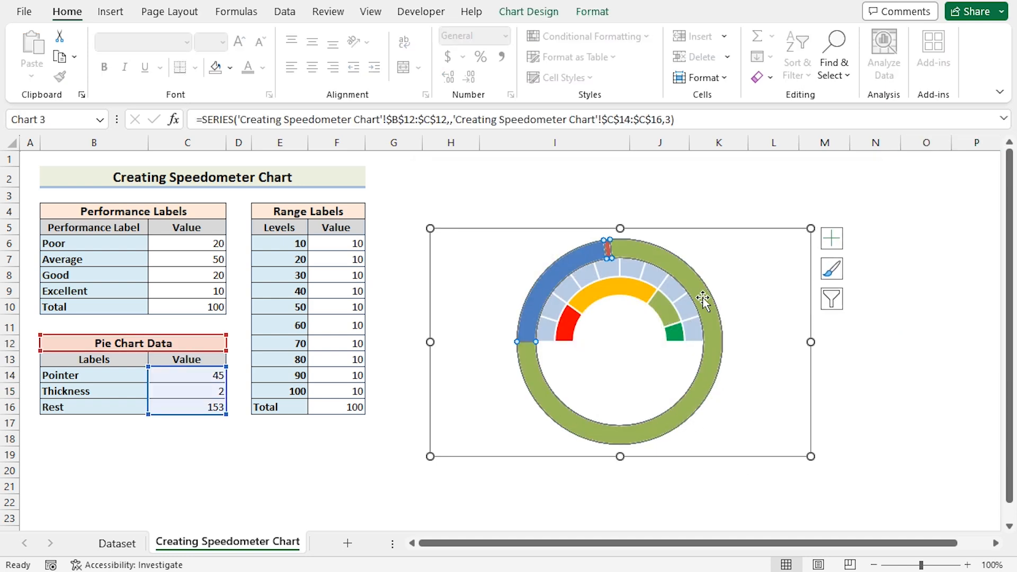
{"action": "right_click", "coordinate": [694, 286]}
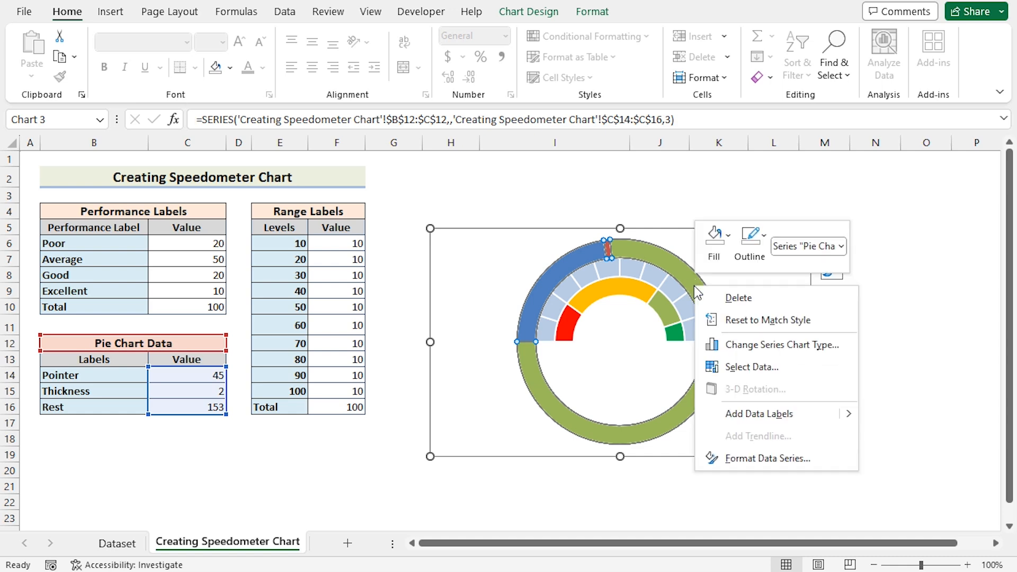
{"action": "left_click", "coordinate": [757, 347]}
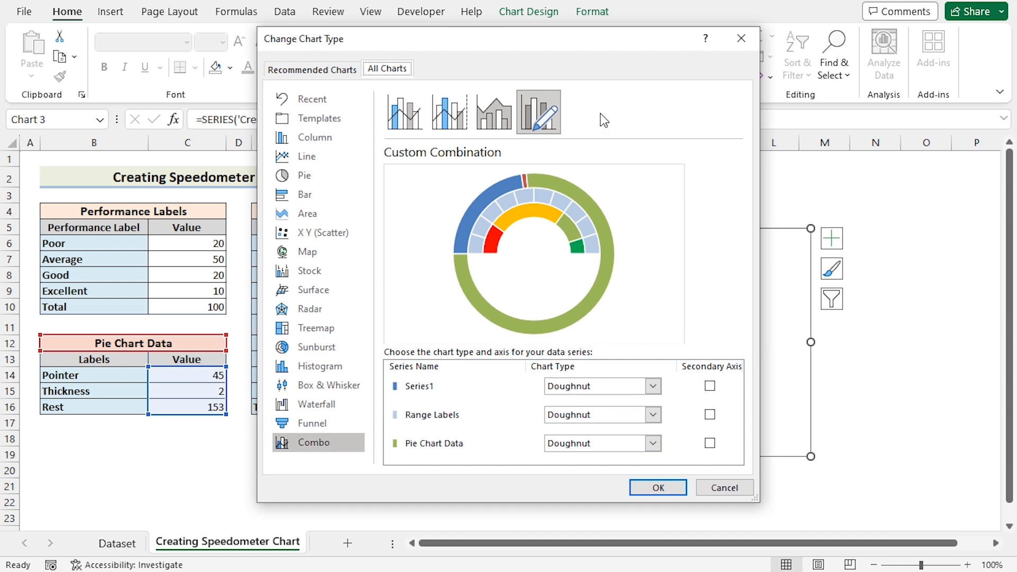
{"action": "left_click_drag", "start_coordinate": [577, 42], "coordinate": [338, 39]}
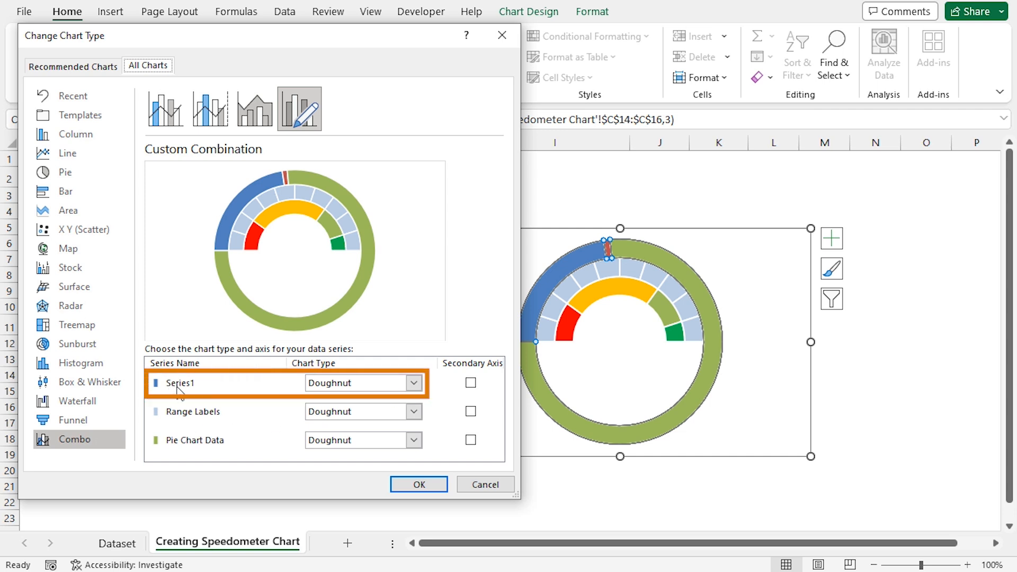
{"action": "left_click", "coordinate": [414, 440]}
{"action": "left_click", "coordinate": [313, 416]}
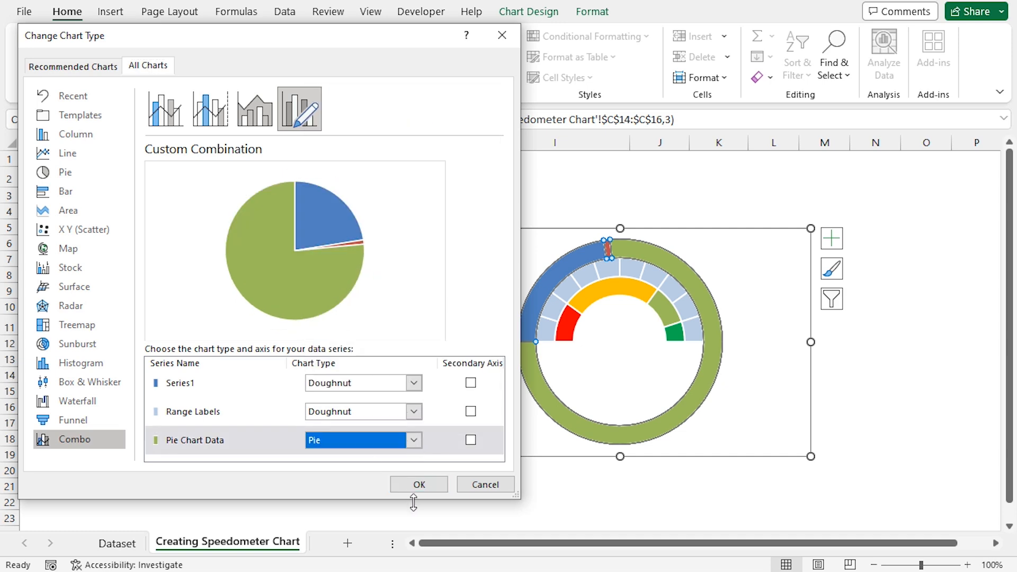
{"action": "left_click", "coordinate": [419, 485]}
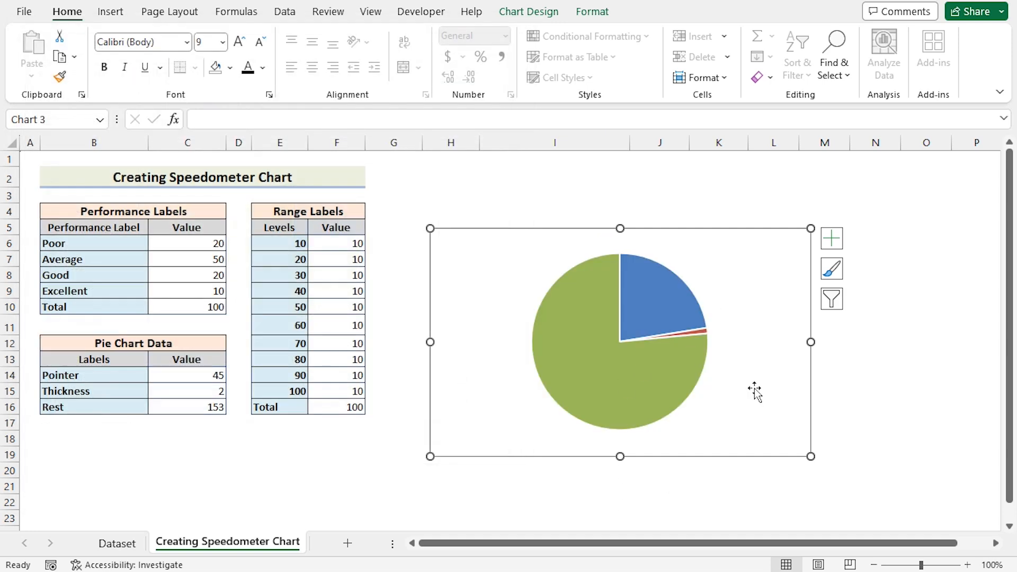
- Set the pie series' angle of first slice to 270°
{"action": "left_click", "coordinate": [681, 408]}
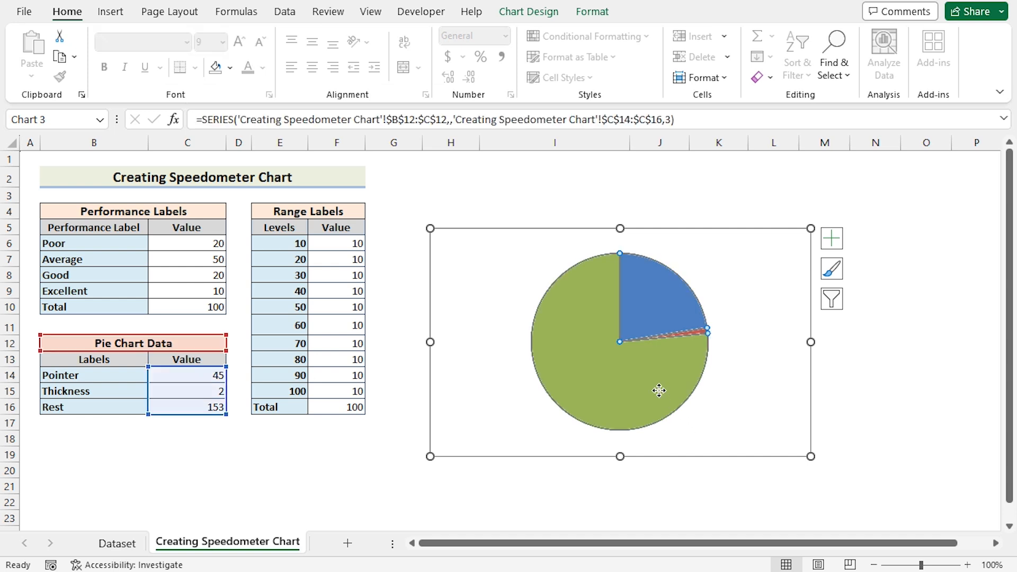
{"action": "right_click", "coordinate": [668, 358]}
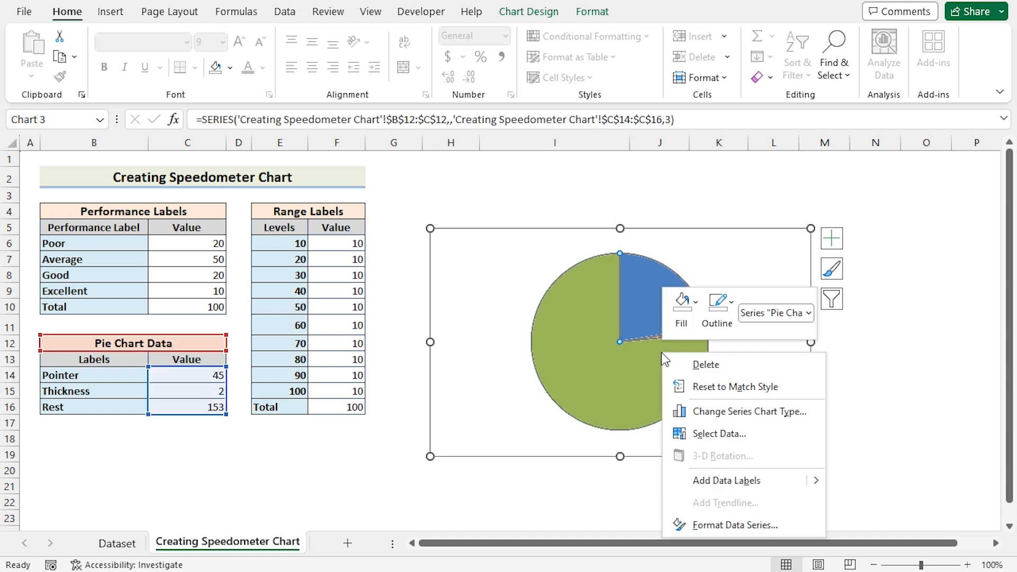
{"action": "left_click", "coordinate": [737, 523]}
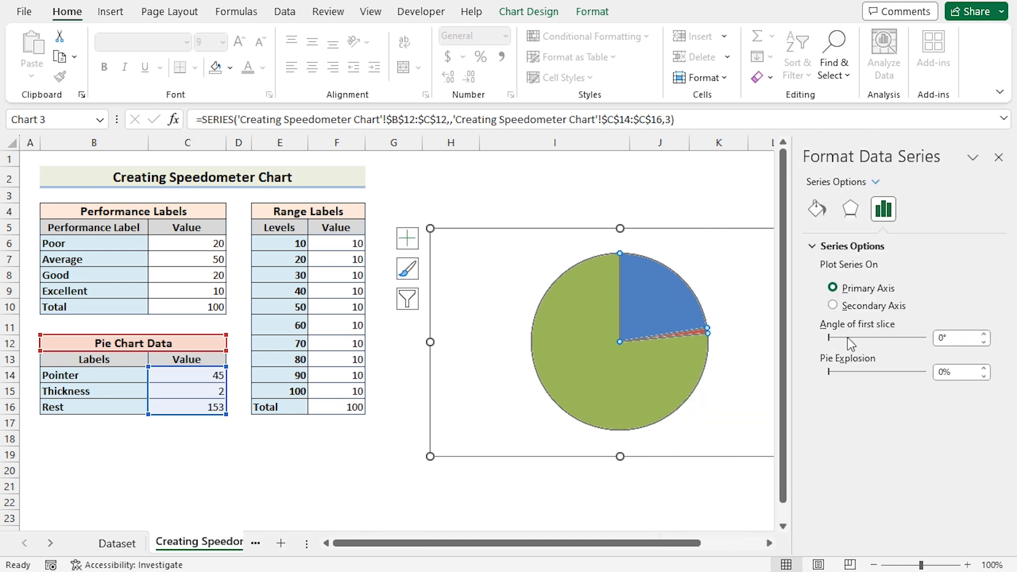
{"action": "left_click", "coordinate": [940, 338]}
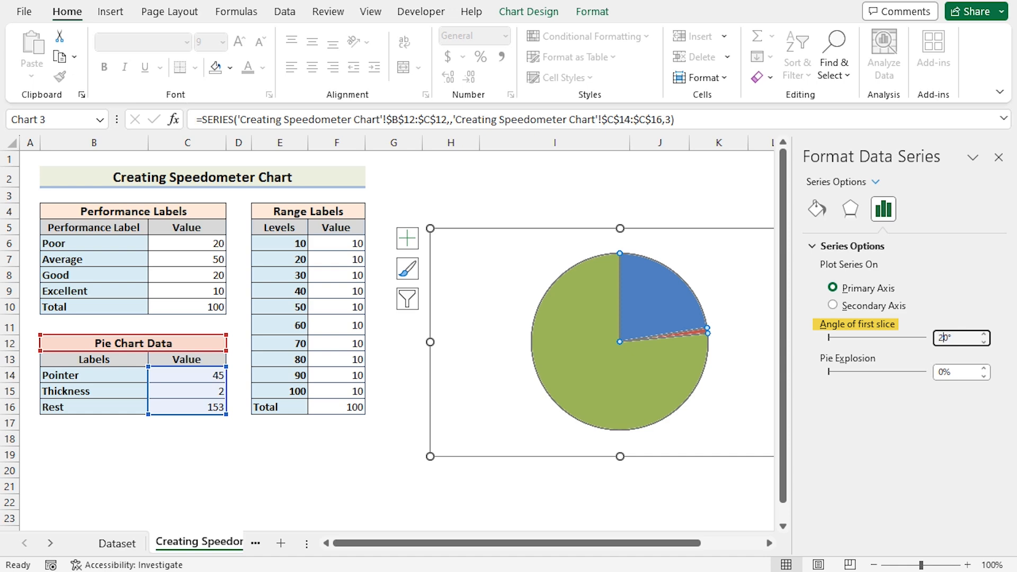
{"action": "key", "text": "Return"}
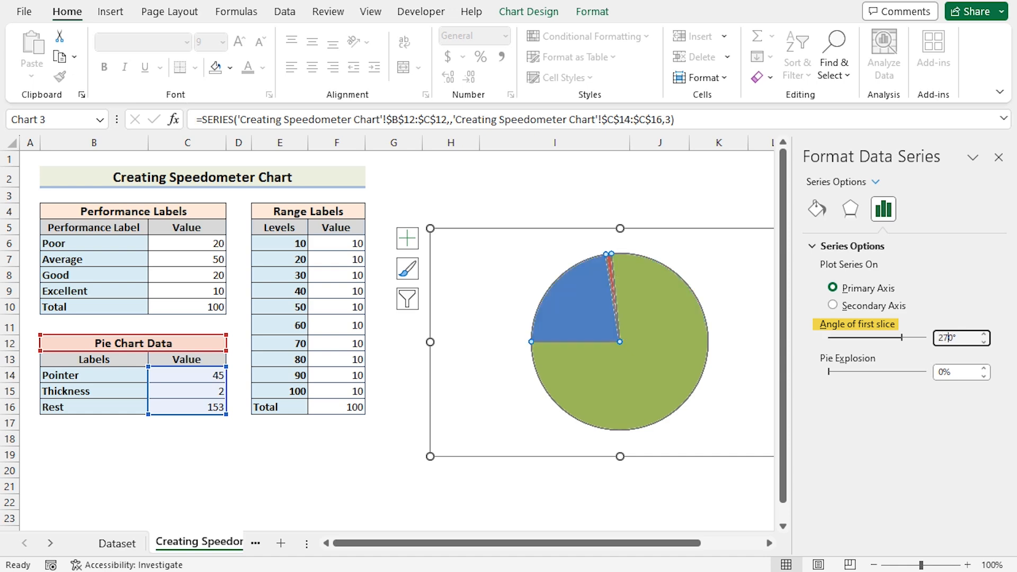
{"action": "left_click", "coordinate": [999, 158]}
{"action": "left_click", "coordinate": [718, 501]}
- Remove the fill from the pie's large green Rest slice so the doughnut rings show behind it
{"action": "left_click", "coordinate": [649, 341]}
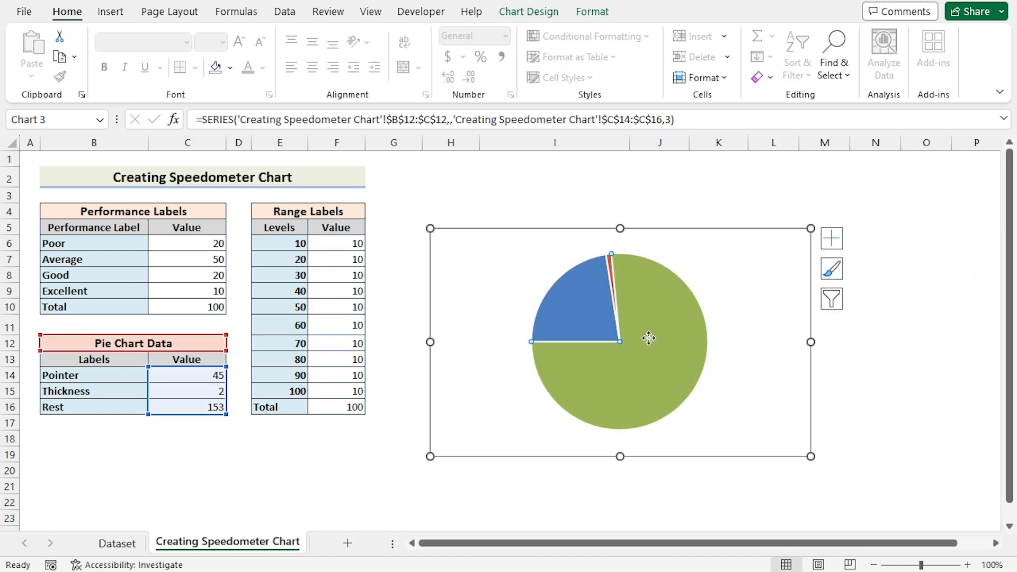
{"action": "double_click", "coordinate": [648, 338]}
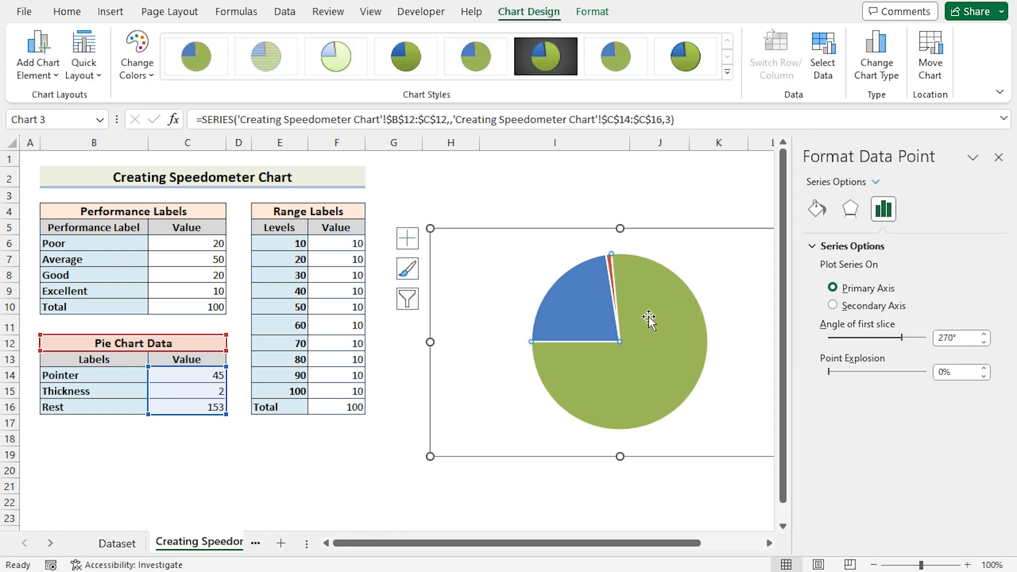
{"action": "right_click", "coordinate": [644, 301]}
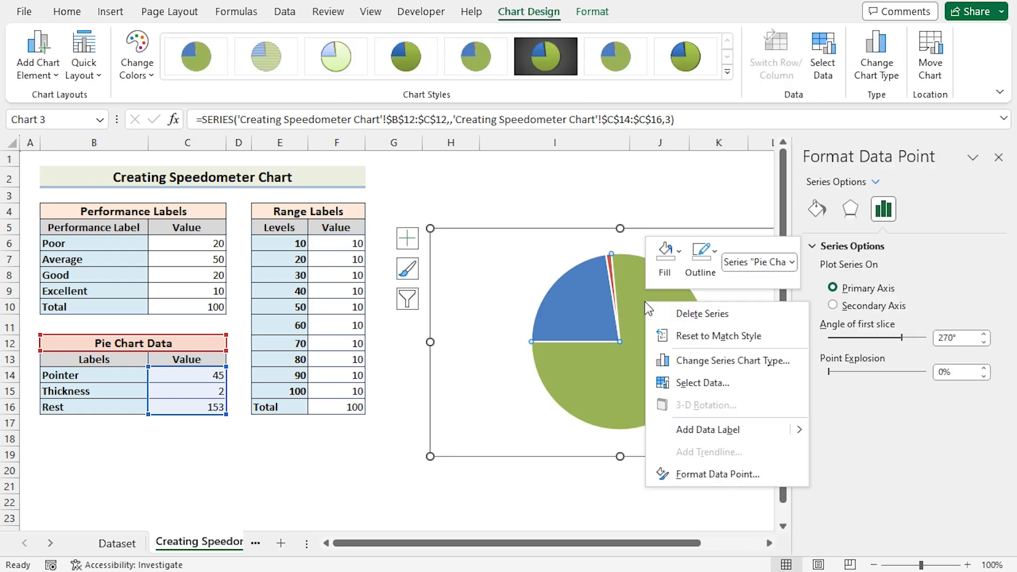
{"action": "left_click", "coordinate": [678, 253]}
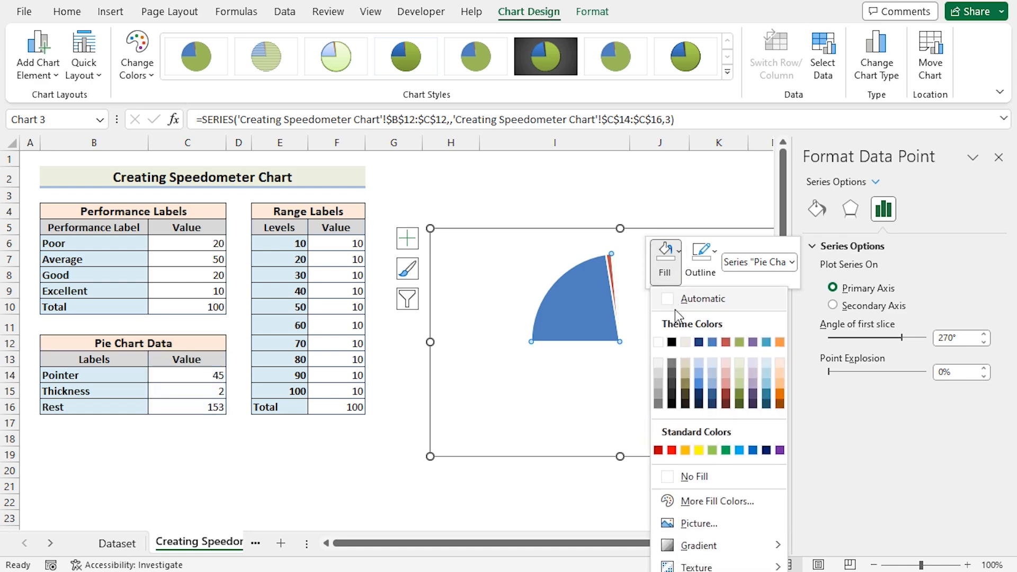
{"action": "left_click", "coordinate": [668, 502]}
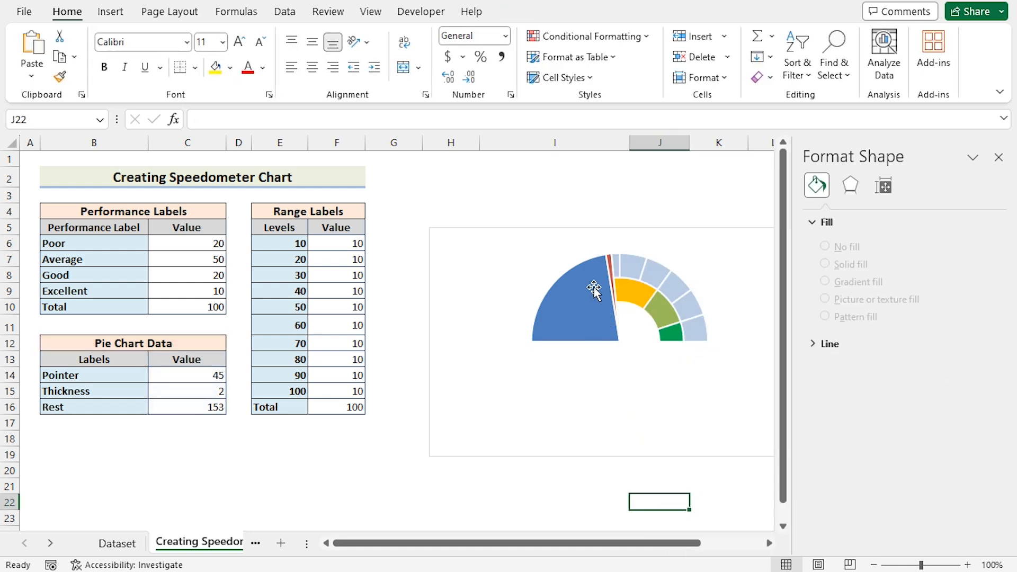
- Remove the fill from the pie's blue Pointer slice, leaving only the thin needle slice filled, and close the formatting options
{"action": "left_click", "coordinate": [584, 298]}
{"action": "left_click", "coordinate": [584, 299]}
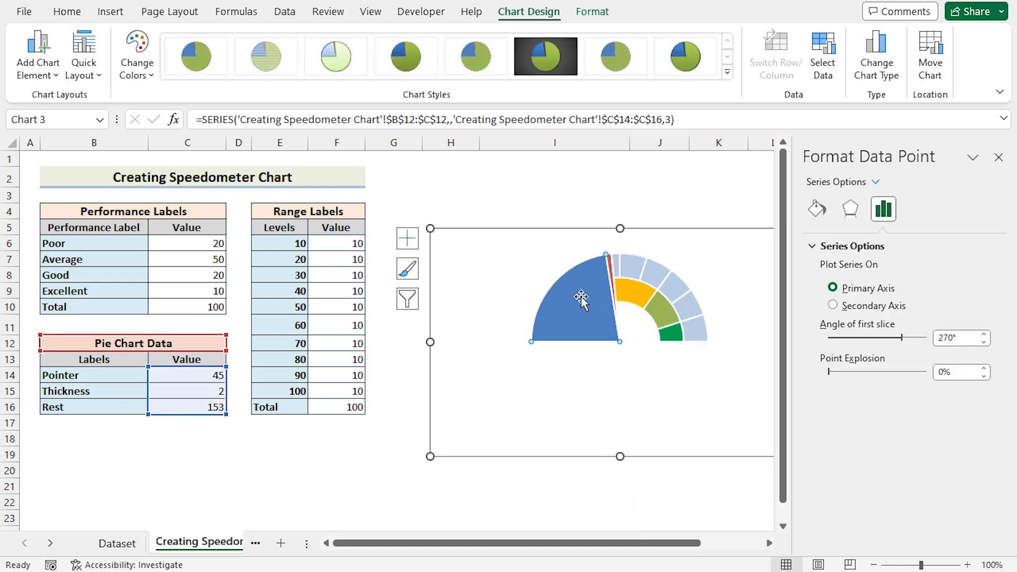
{"action": "right_click", "coordinate": [581, 298]}
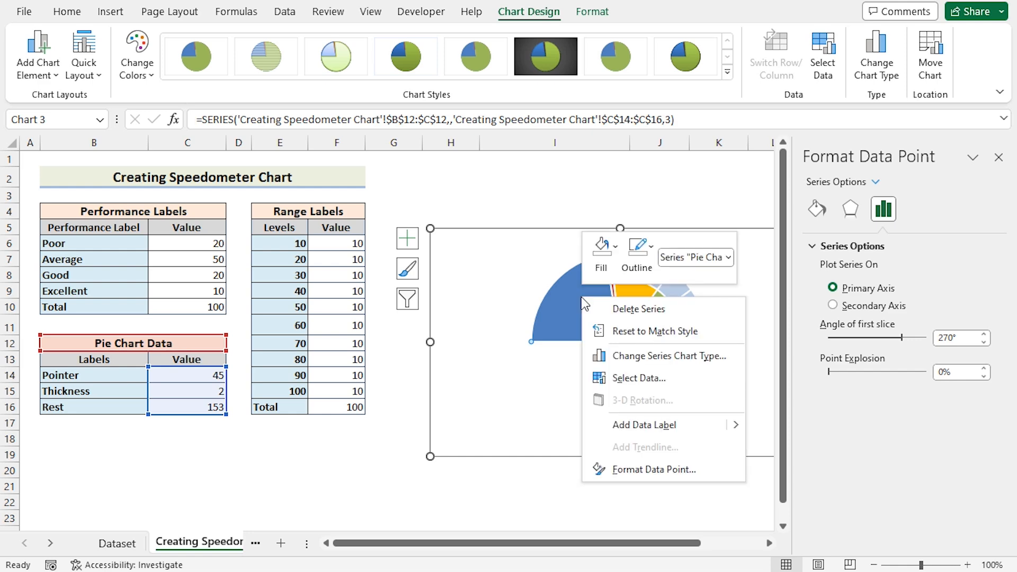
{"action": "left_click", "coordinate": [614, 249]}
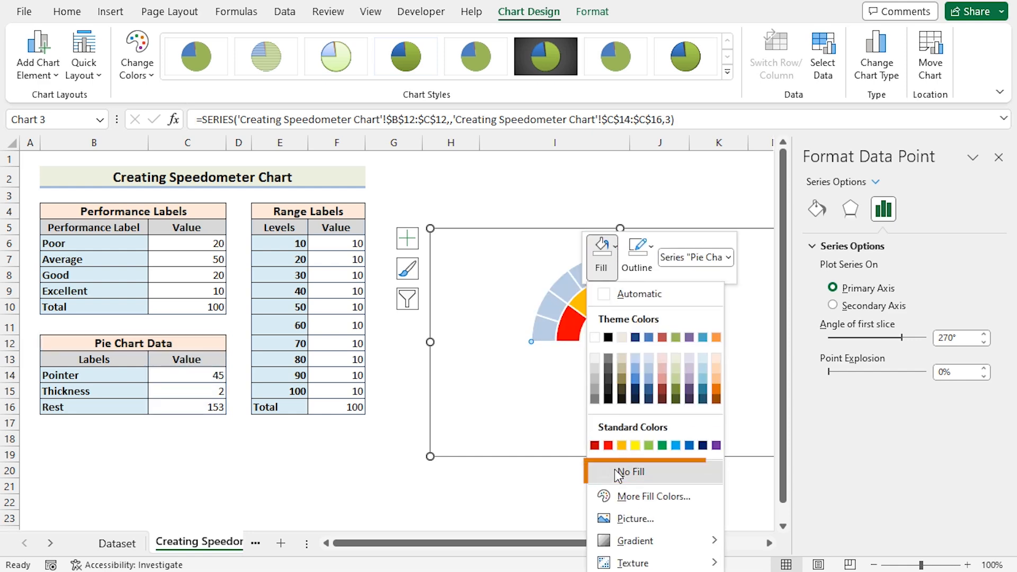
{"action": "left_click", "coordinate": [595, 481]}
{"action": "left_click", "coordinate": [593, 486]}
{"action": "left_click", "coordinate": [998, 157]}
{"action": "left_click", "coordinate": [833, 471]}
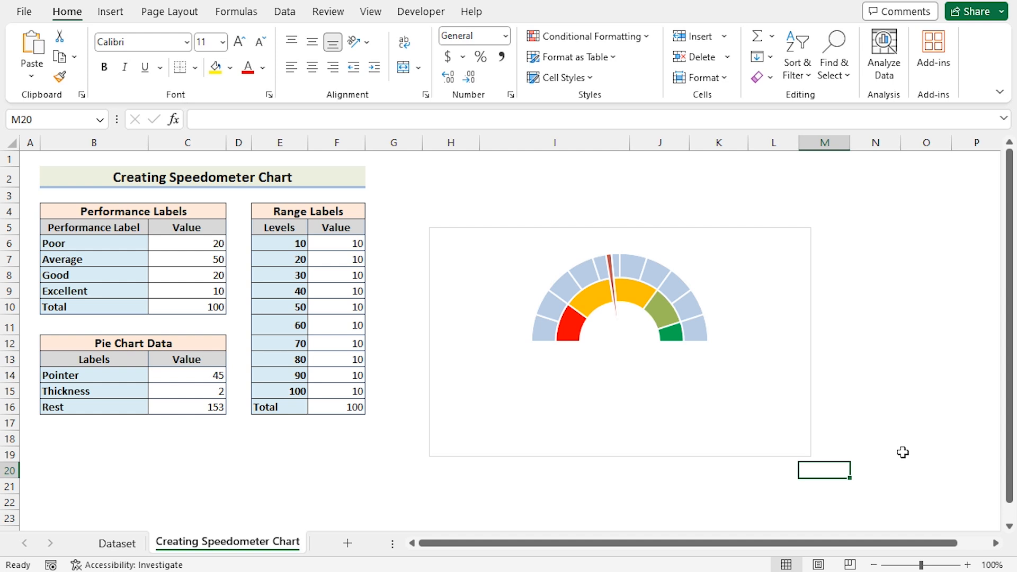
- Enlarge the chart and place it just beside the Range Labels table, spanning about columns G to N
{"action": "left_click", "coordinate": [805, 432]}
{"action": "left_click_drag", "start_coordinate": [430, 456], "coordinate": [338, 489]}
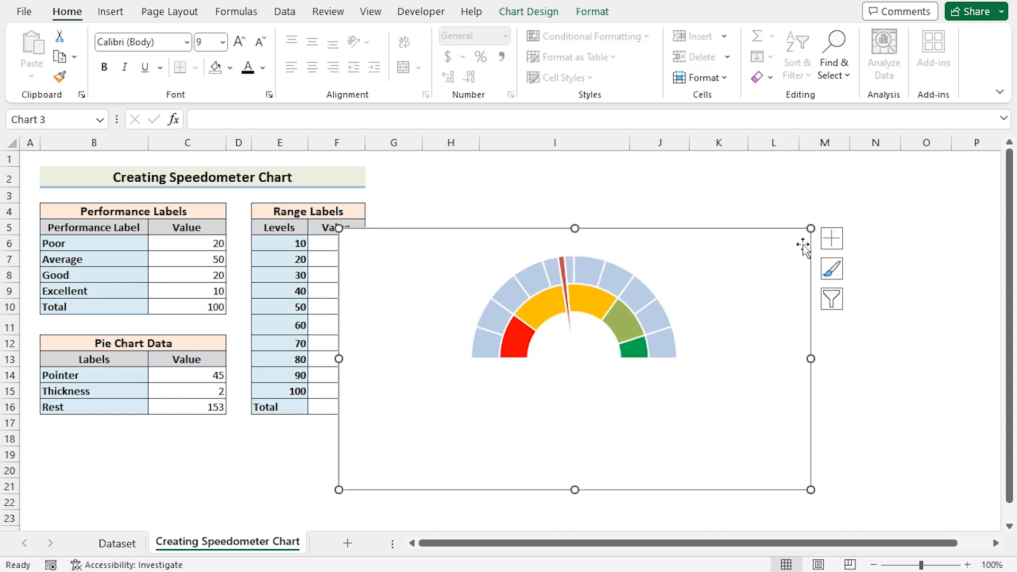
{"action": "left_click_drag", "start_coordinate": [811, 228], "coordinate": [865, 190]}
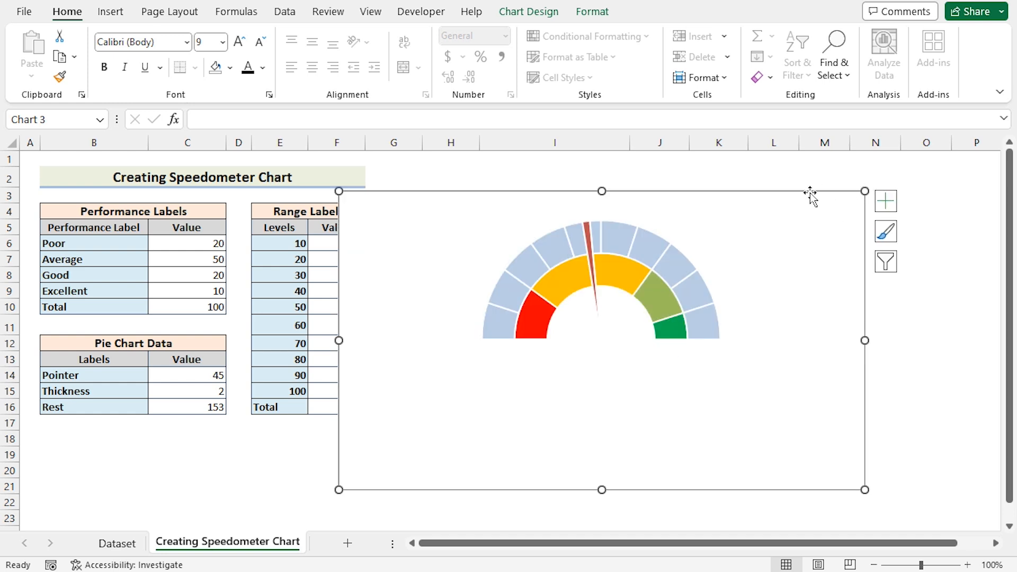
{"action": "left_click_drag", "start_coordinate": [739, 190], "coordinate": [775, 167]}
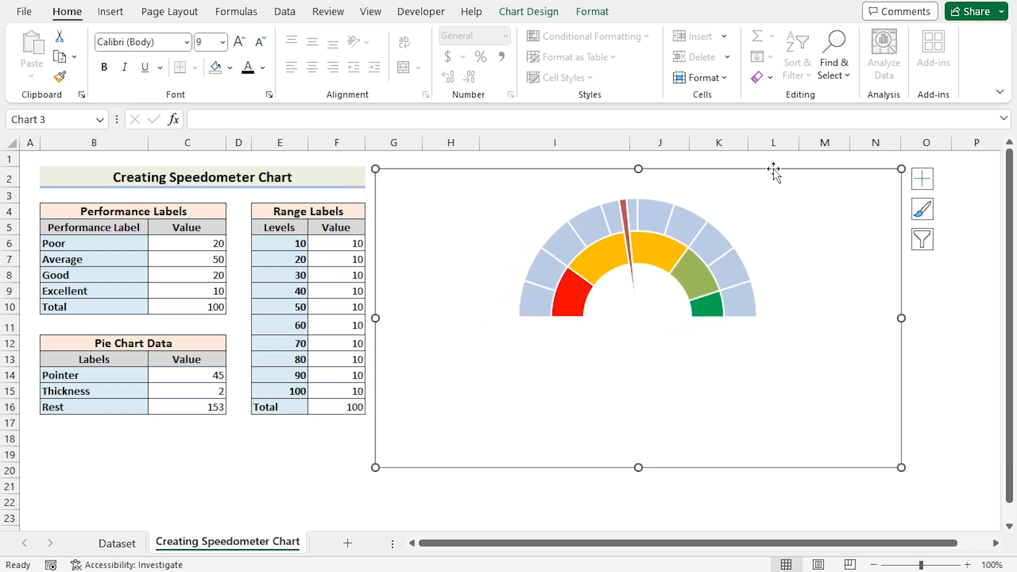
- Remove both the fill and the outline from the chart area
{"action": "right_click", "coordinate": [726, 167]}
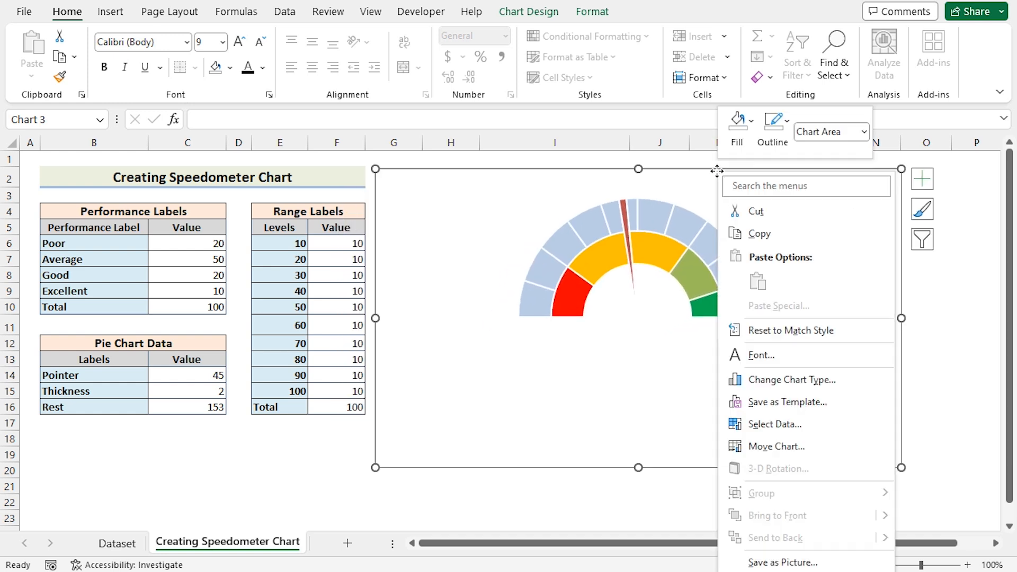
{"action": "left_click", "coordinate": [751, 123]}
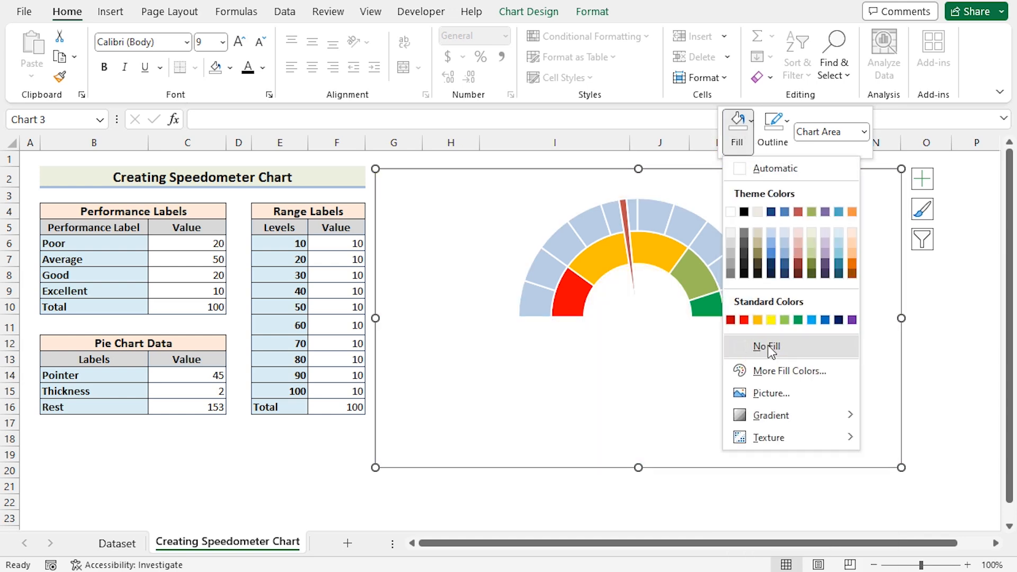
{"action": "left_click", "coordinate": [766, 346]}
{"action": "left_click", "coordinate": [785, 129]}
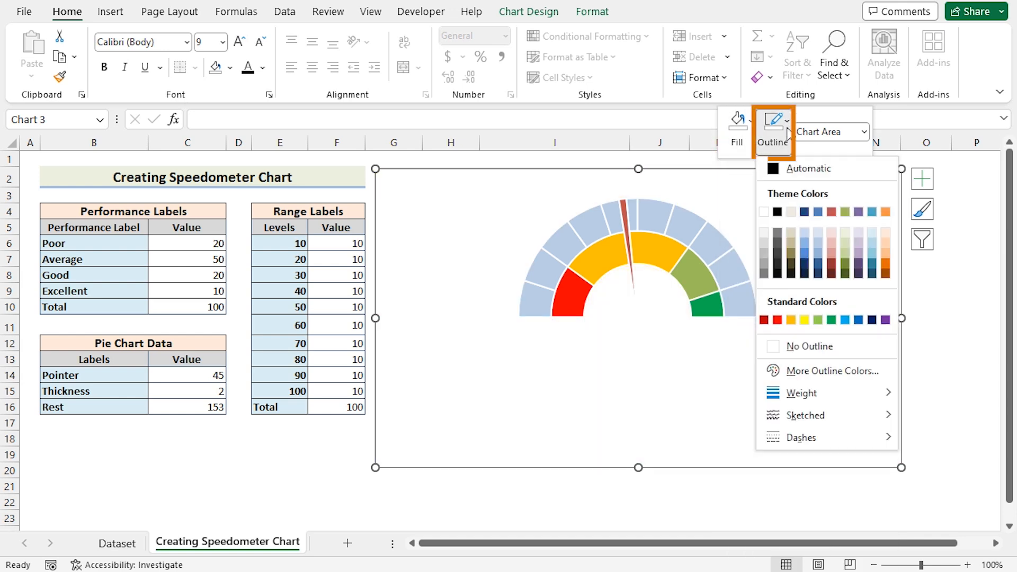
{"action": "left_click", "coordinate": [813, 347]}
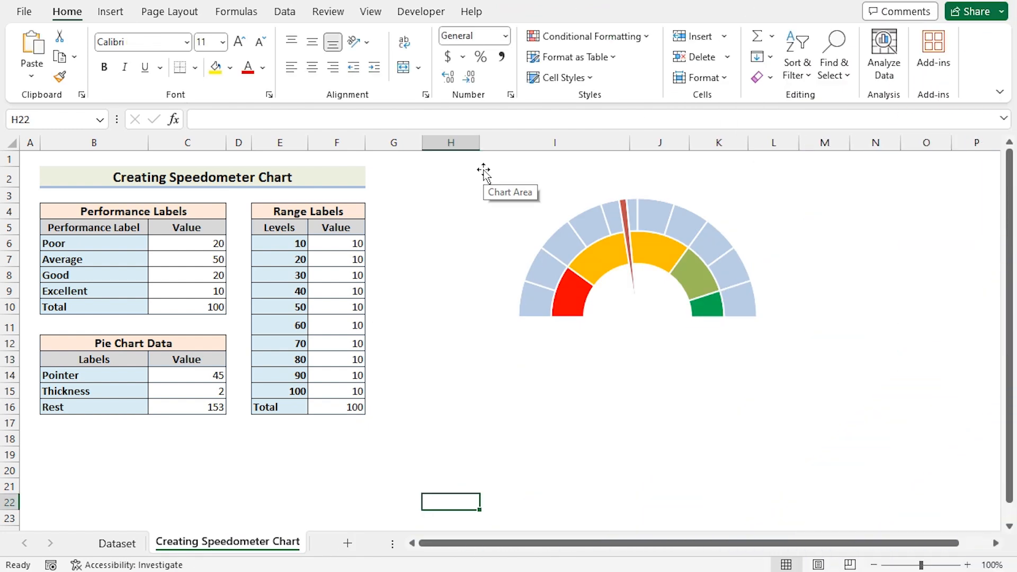
- Add data labels to all series of the chart
{"action": "left_click", "coordinate": [483, 169]}
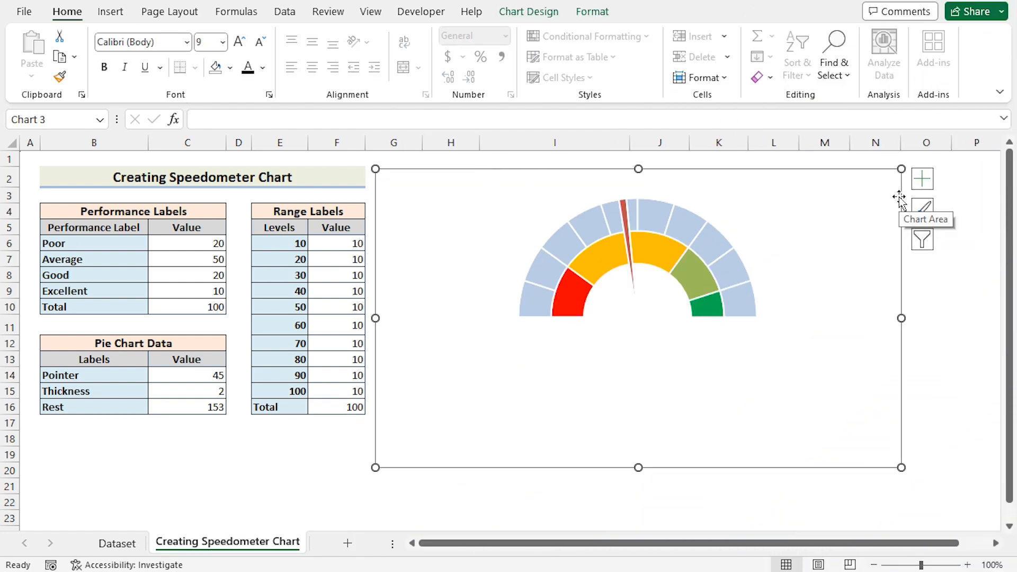
{"action": "left_click", "coordinate": [922, 178]}
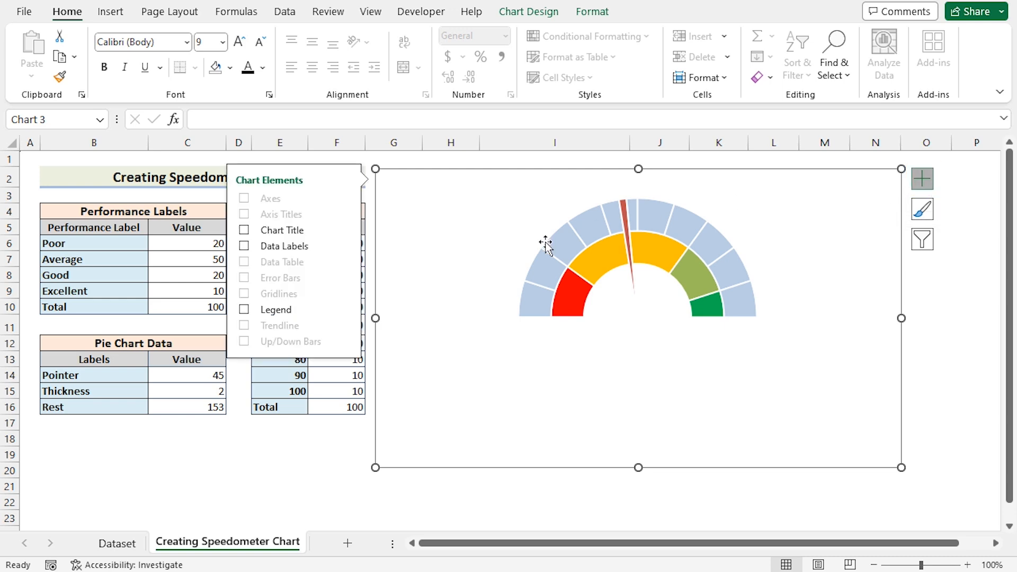
{"action": "left_click", "coordinate": [244, 246]}
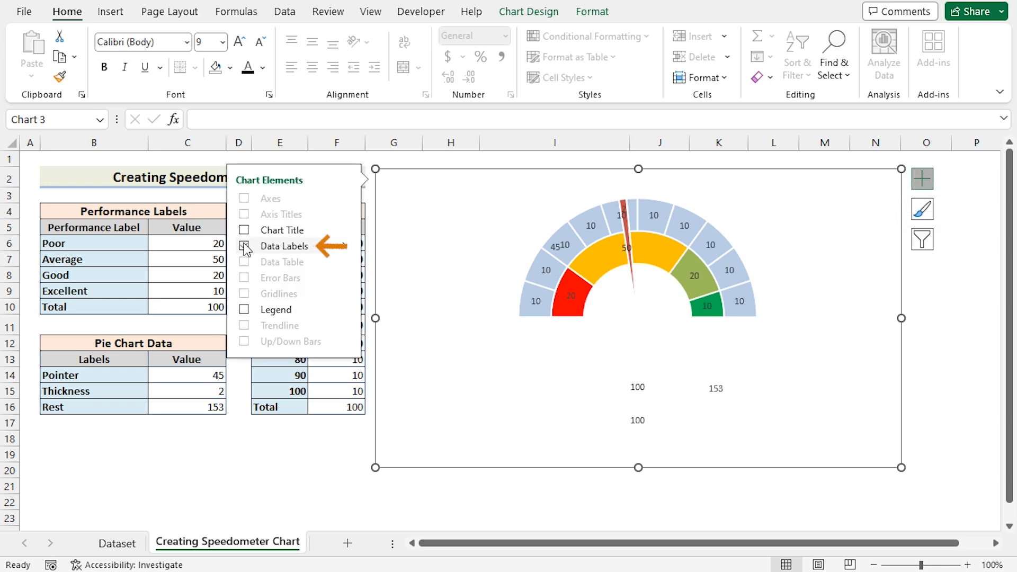
{"action": "left_click", "coordinate": [461, 500]}
- Add label text from cells B6:B9 to the data labels of the inner performance ring
{"action": "left_click", "coordinate": [572, 294]}
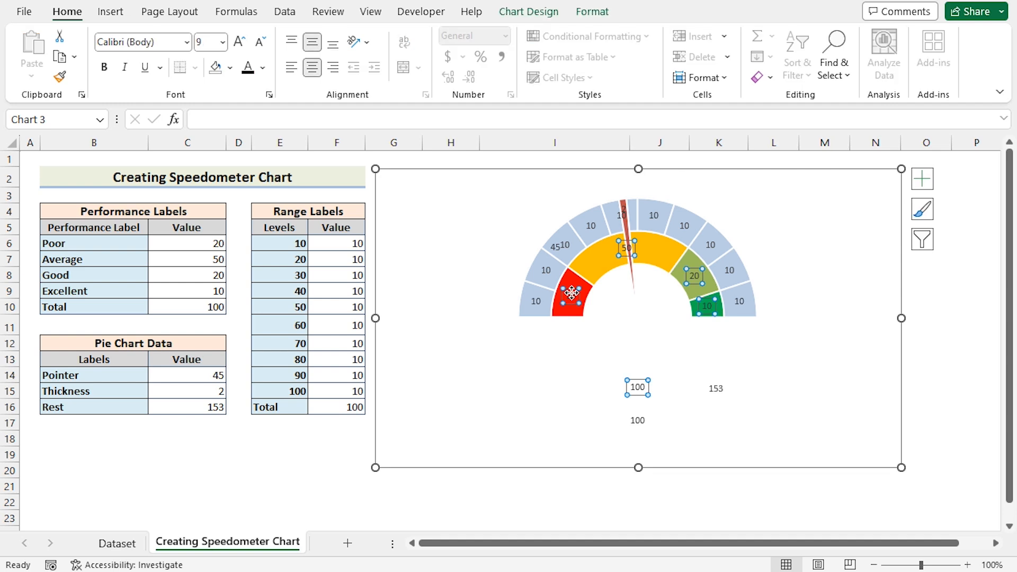
{"action": "right_click", "coordinate": [571, 293]}
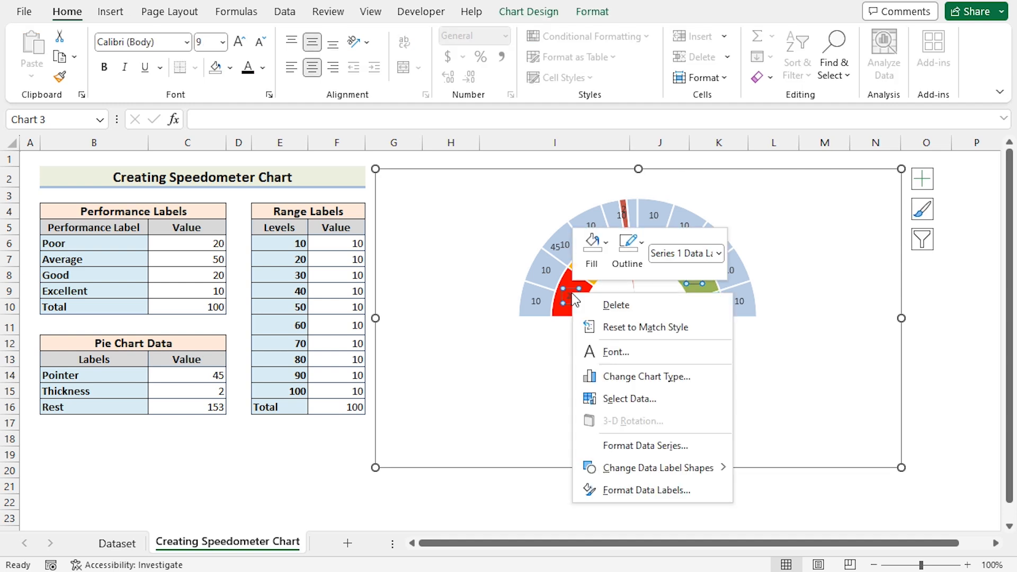
{"action": "left_click", "coordinate": [644, 492]}
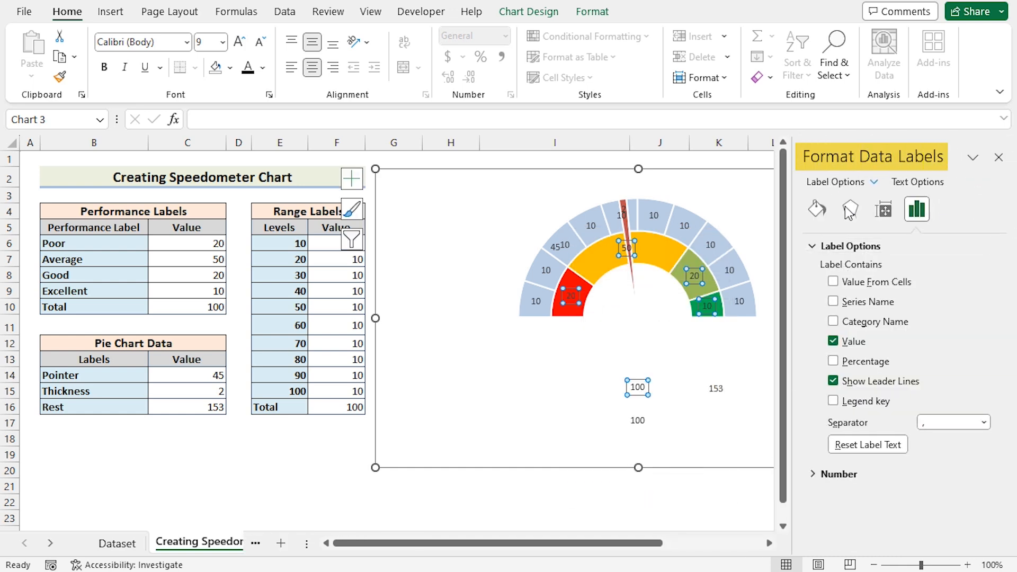
{"action": "left_click", "coordinate": [833, 282]}
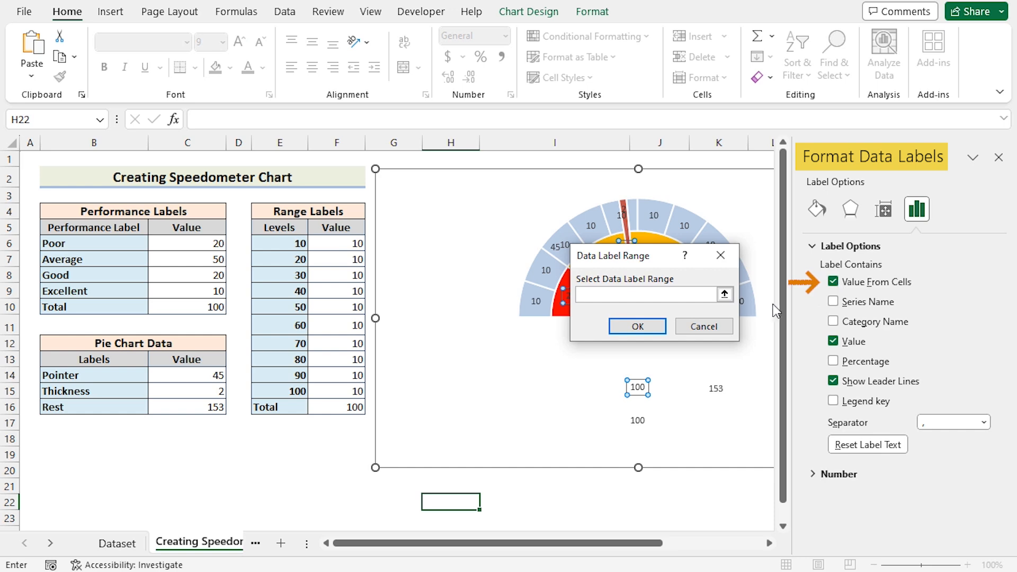
{"action": "left_click_drag", "start_coordinate": [620, 264], "coordinate": [402, 311]}
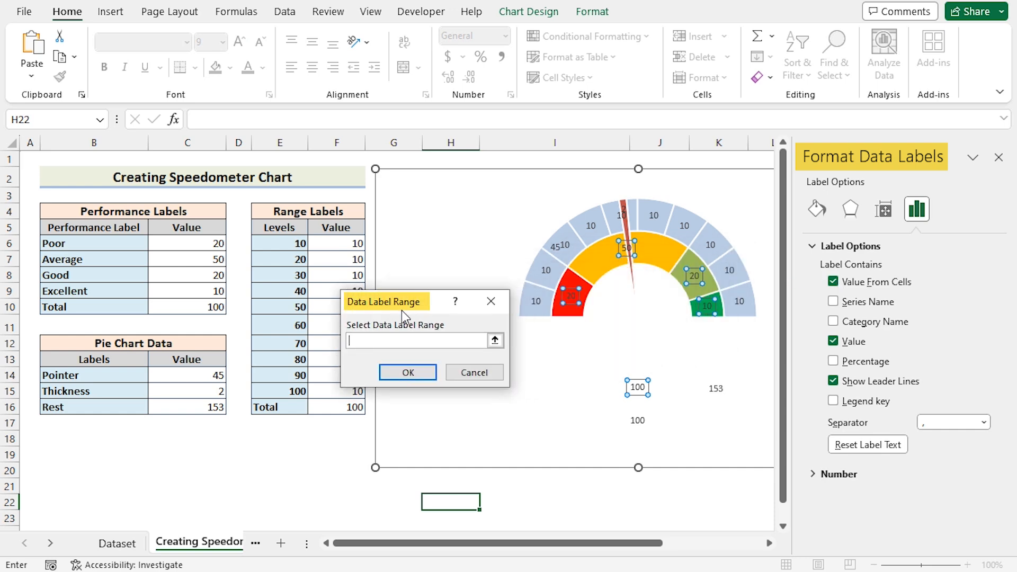
{"action": "left_click", "coordinate": [102, 241]}
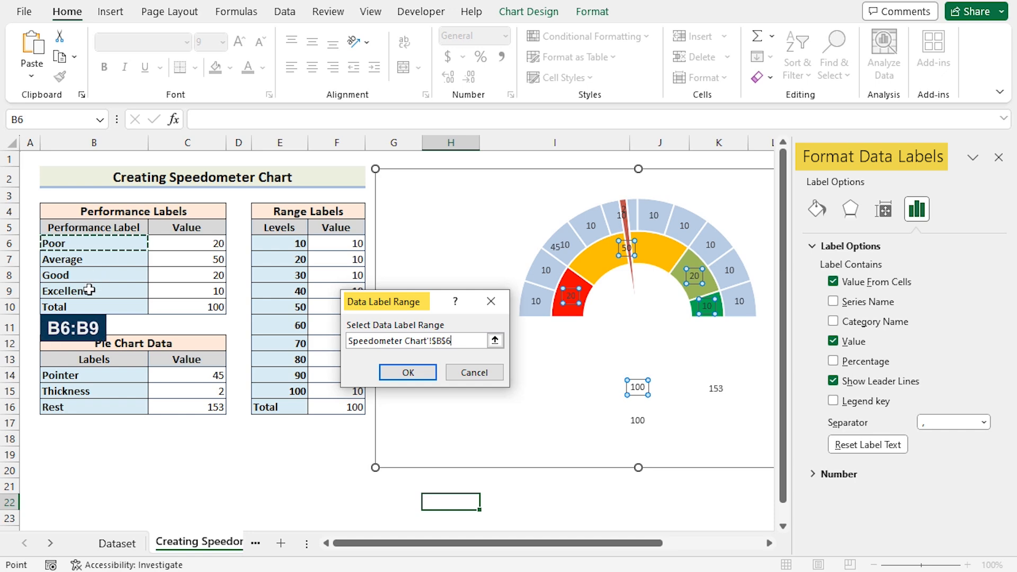
{"action": "left_click_drag", "start_coordinate": [89, 290], "coordinate": [90, 291]}
{"action": "left_click", "coordinate": [427, 373]}
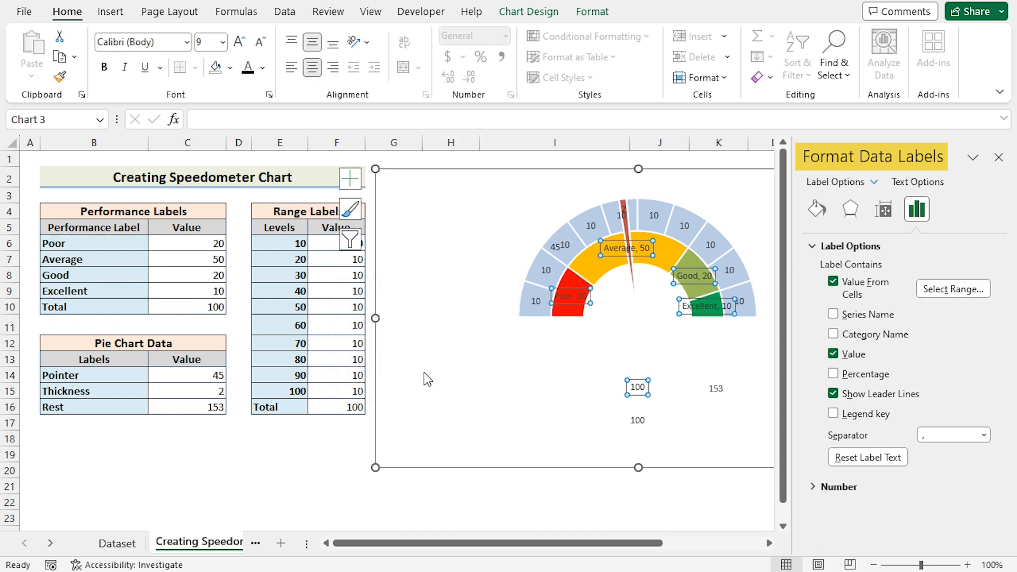
- Turn off the Value part of the inner ring's data labels and make the labels bold
{"action": "left_click", "coordinate": [835, 355]}
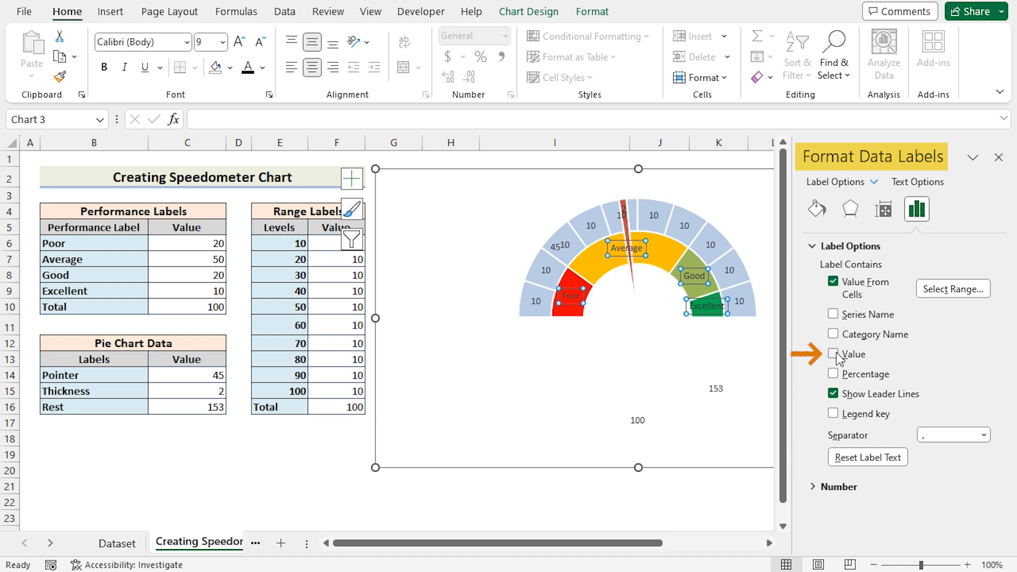
{"action": "left_click", "coordinate": [997, 158]}
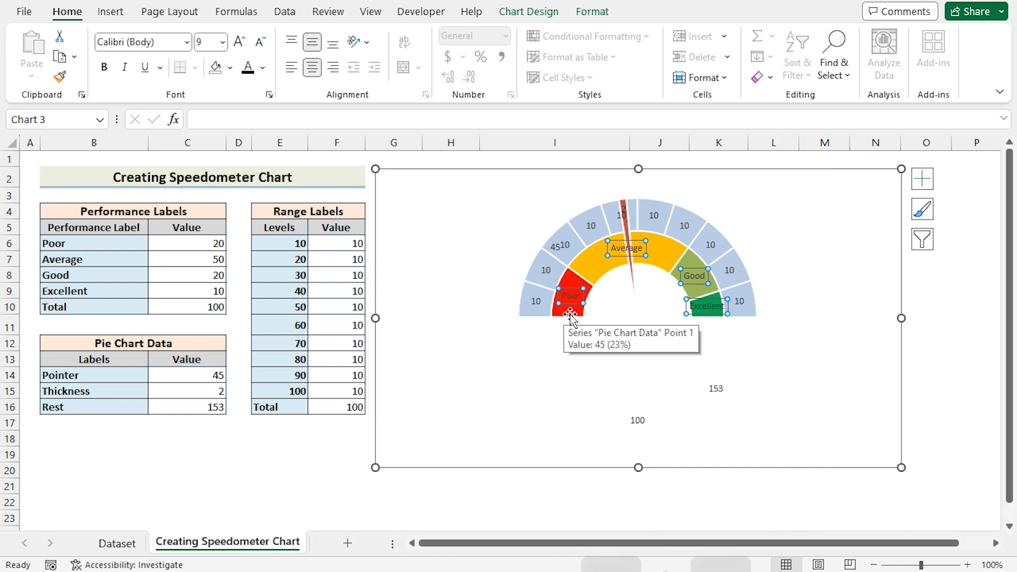
{"action": "key", "text": "ctrl+b"}
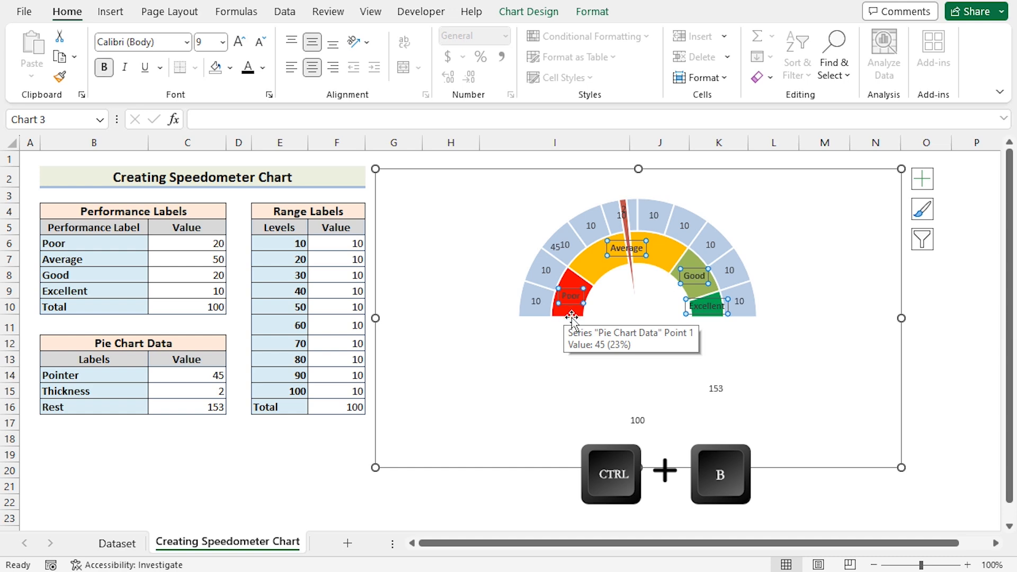
- Add label text from cells E6:E15 to the data labels of the outer range ring
{"action": "left_click", "coordinate": [534, 302]}
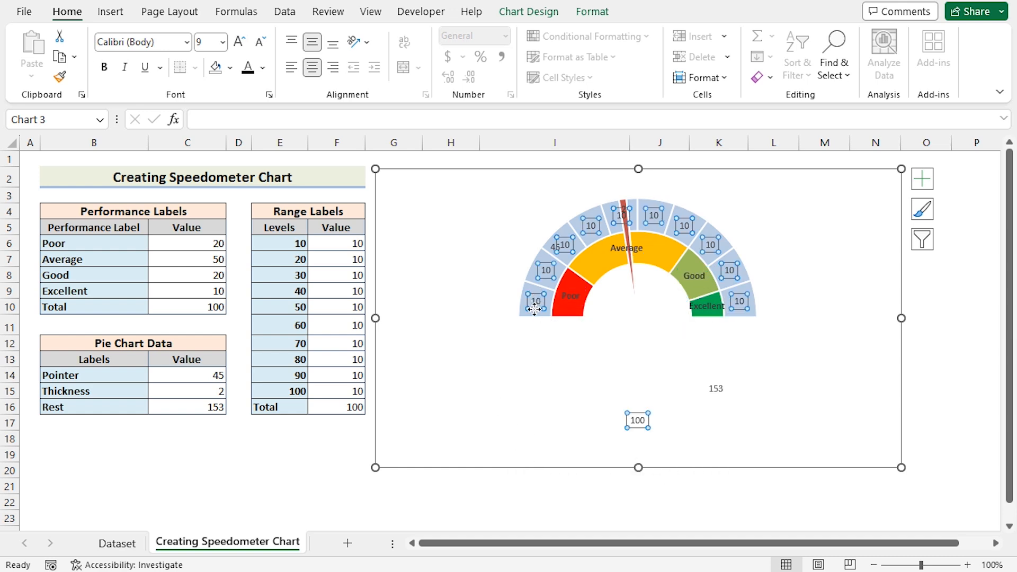
{"action": "right_click", "coordinate": [534, 308]}
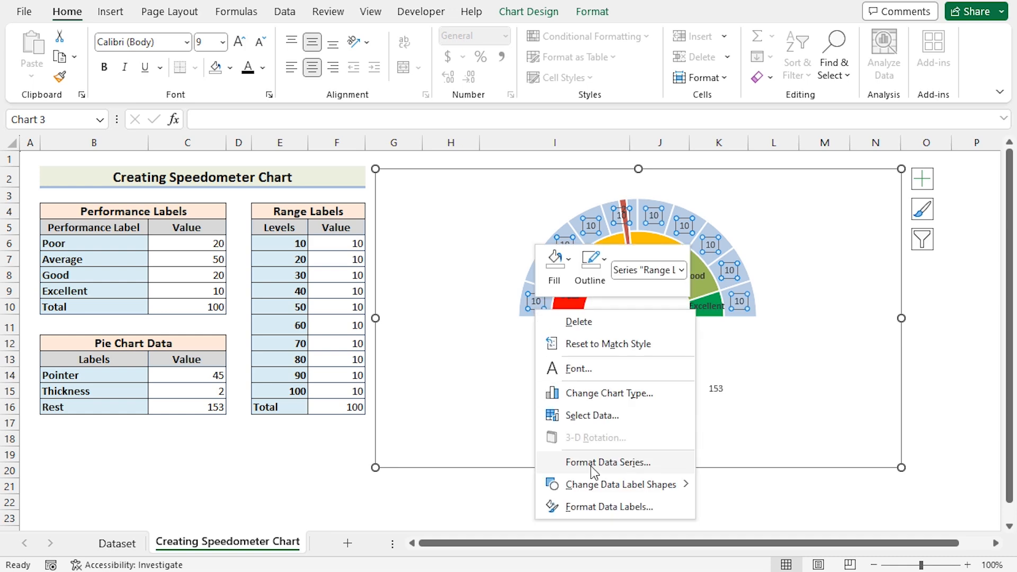
{"action": "left_click", "coordinate": [600, 506]}
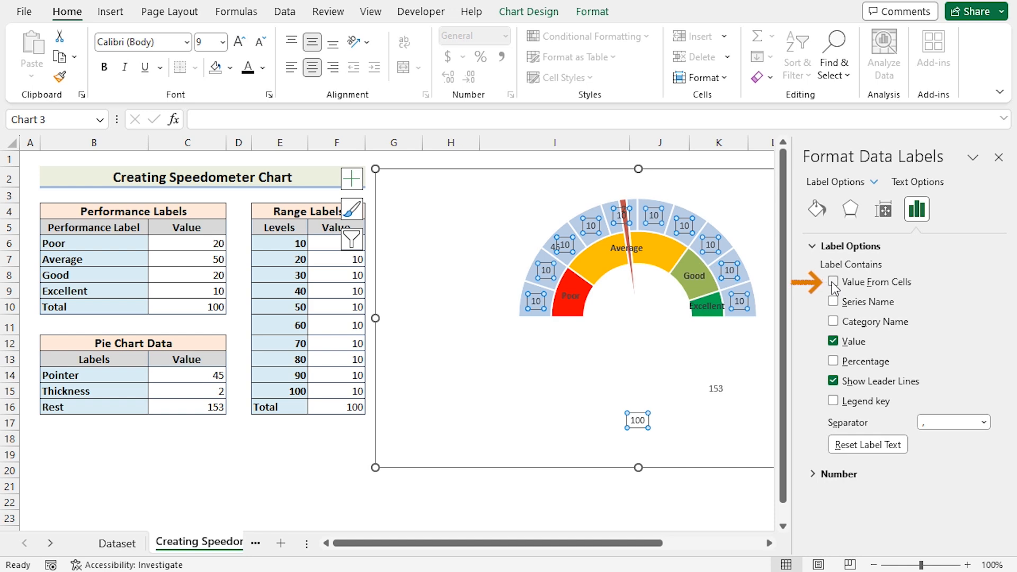
{"action": "left_click", "coordinate": [832, 283]}
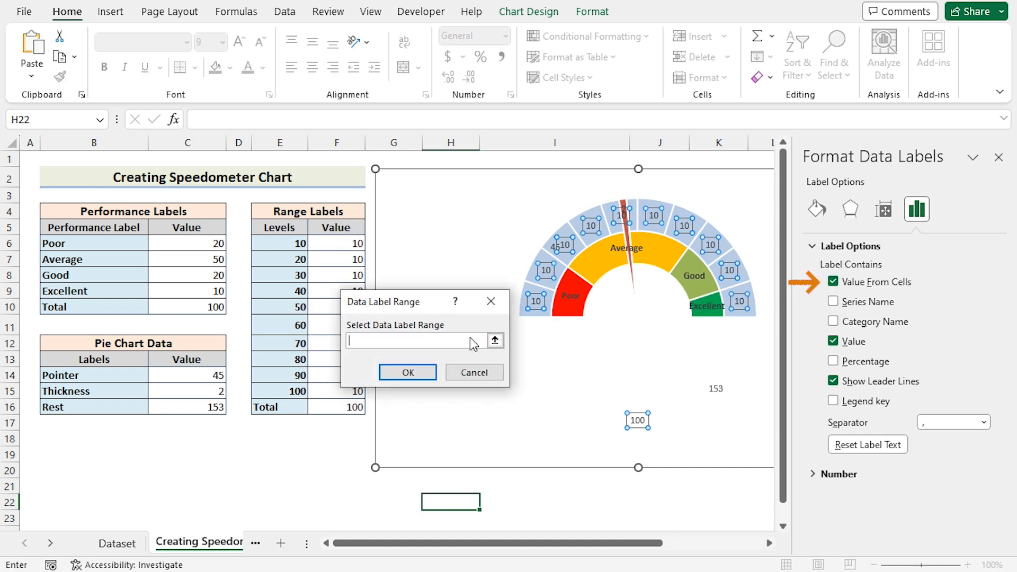
{"action": "left_click", "coordinate": [276, 246]}
{"action": "left_click", "coordinate": [284, 392], "text": "shift"}
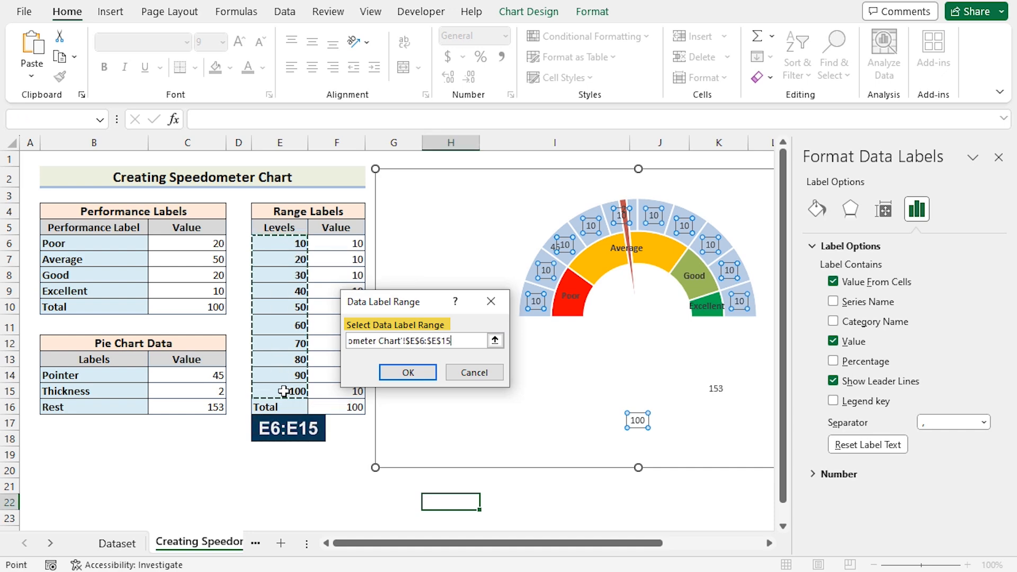
{"action": "left_click", "coordinate": [418, 371]}
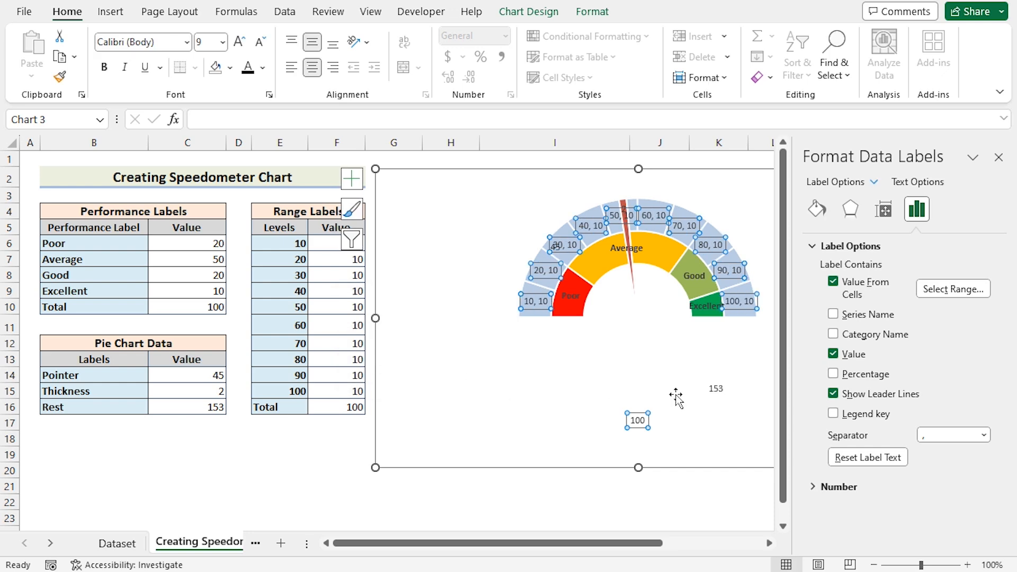
- Turn off the Value part of the outer ring's labels and delete the pie series' data labels
{"action": "left_click", "coordinate": [832, 354]}
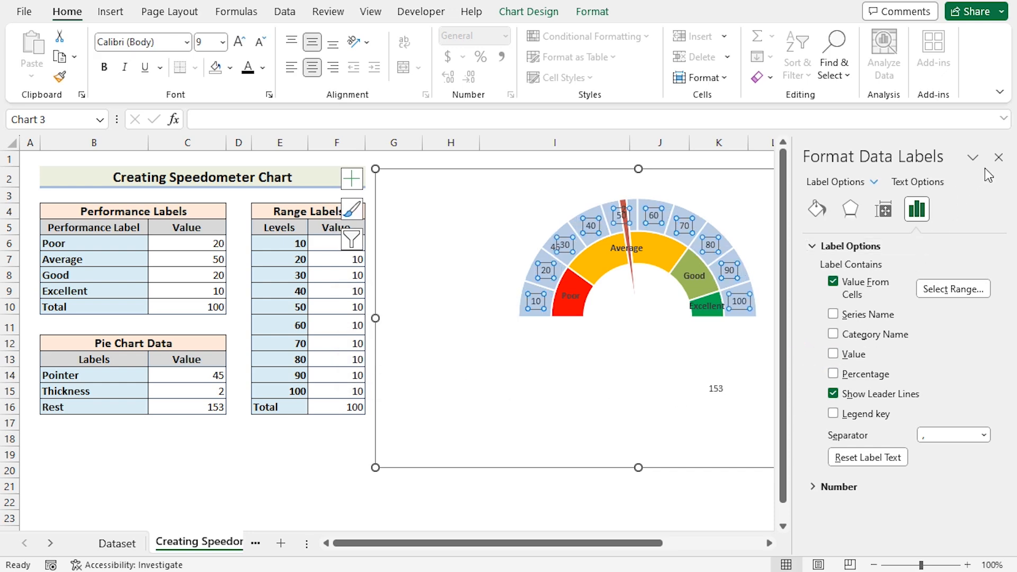
{"action": "left_click", "coordinate": [998, 158]}
{"action": "left_click", "coordinate": [721, 389]}
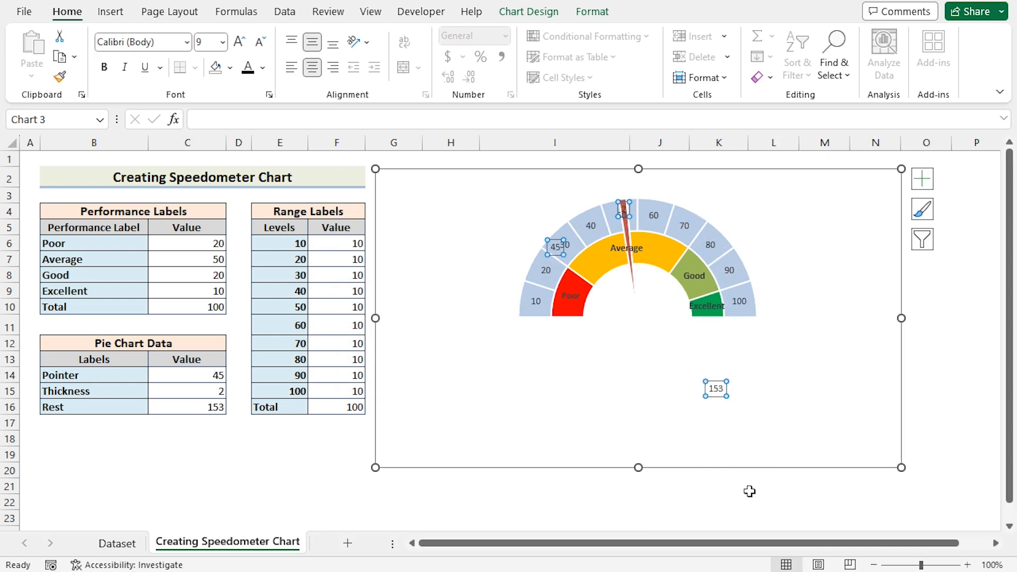
{"action": "key", "text": "Delete"}
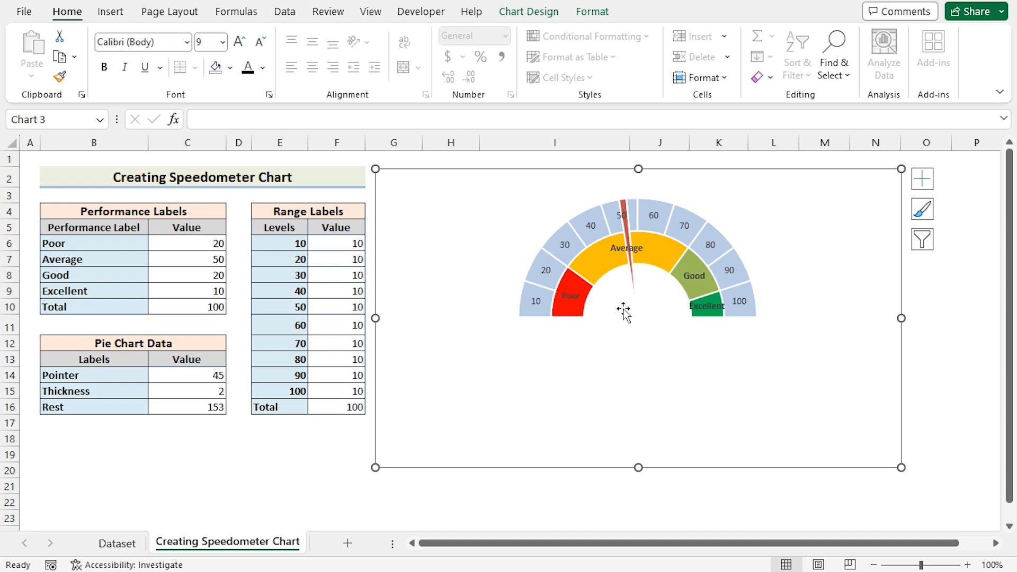
- Insert a text box reading 45 below the needle inside the gauge, with its text centred horizontally and vertically
{"action": "left_click", "coordinate": [110, 11]}
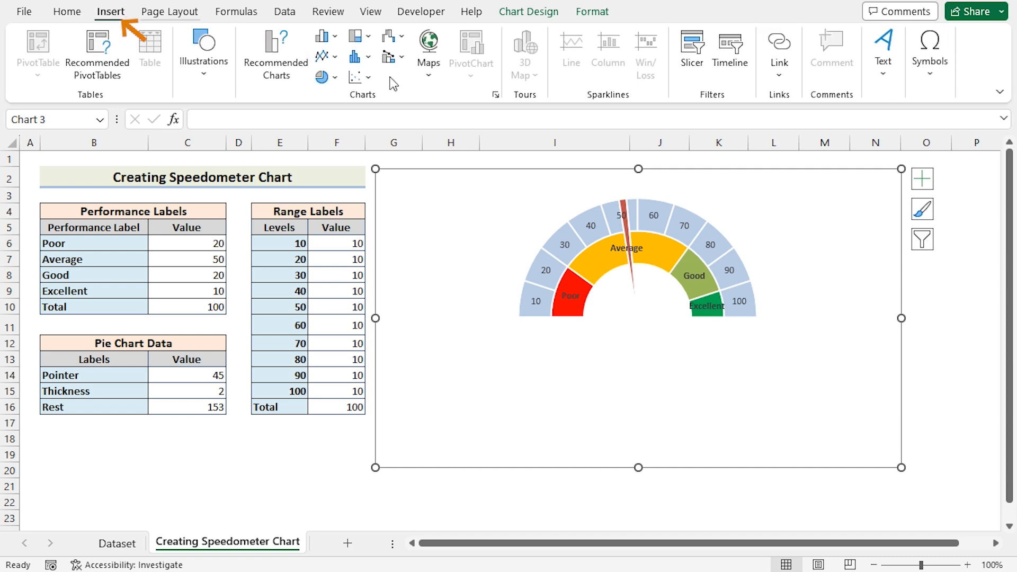
{"action": "left_click", "coordinate": [882, 82]}
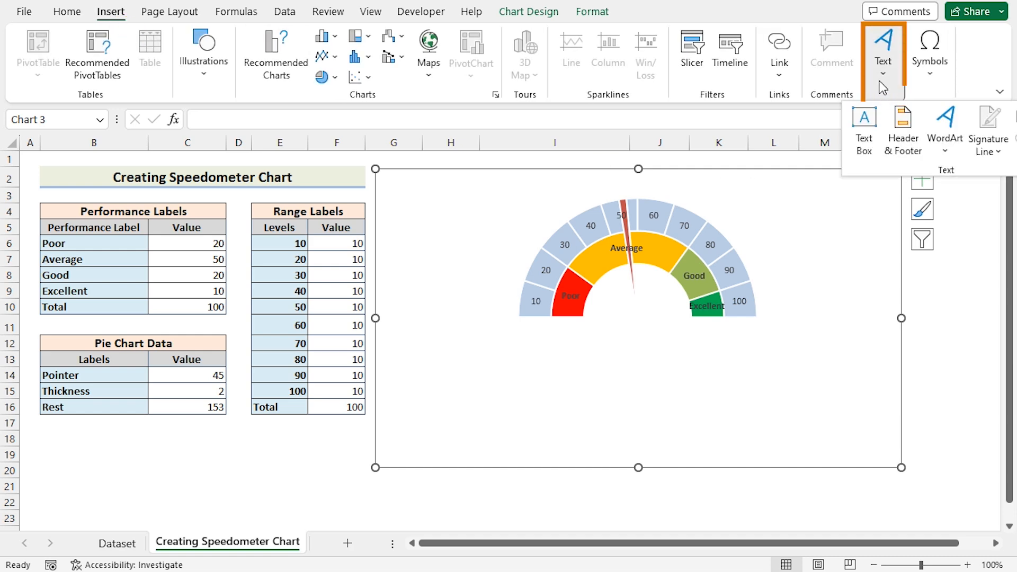
{"action": "left_click", "coordinate": [867, 140]}
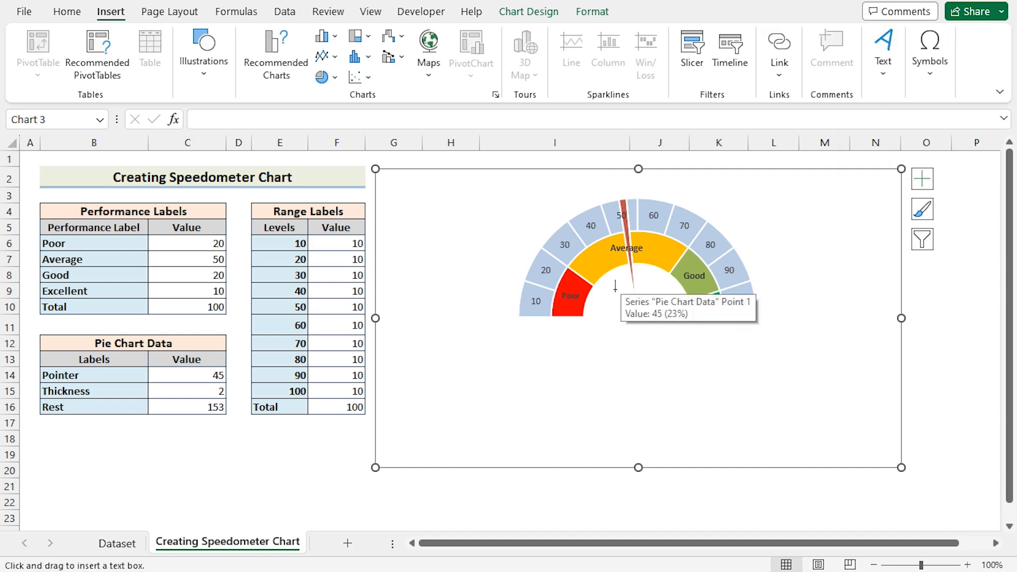
{"action": "left_click_drag", "start_coordinate": [615, 289], "coordinate": [662, 324]}
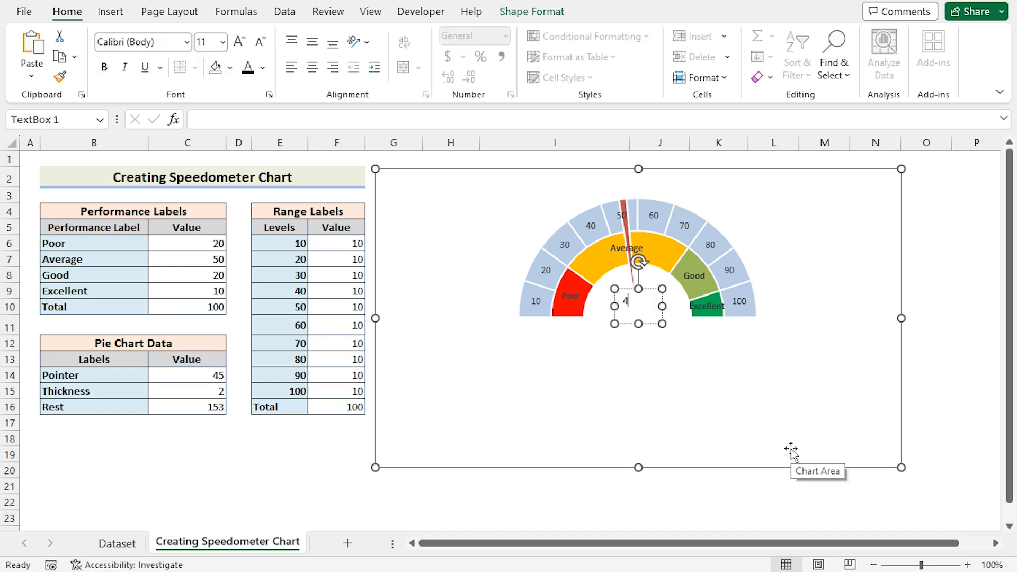
{"action": "left_click", "coordinate": [655, 323]}
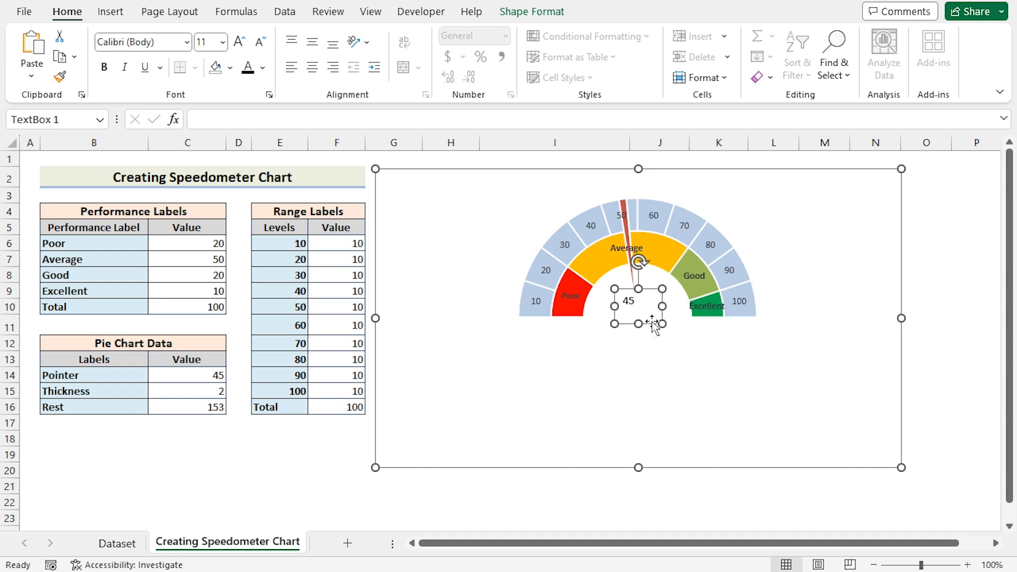
{"action": "left_click", "coordinate": [312, 67]}
{"action": "left_click", "coordinate": [312, 41]}
- Format the text box's 45 in red, bold, font size 18, and deselect the chart
{"action": "left_click", "coordinate": [263, 69]}
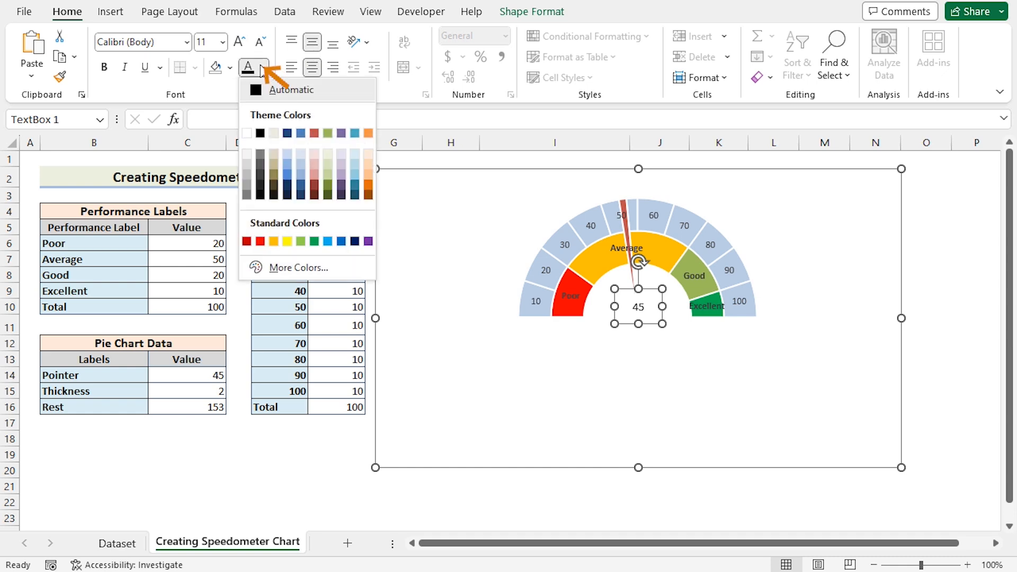
{"action": "left_click", "coordinate": [260, 241]}
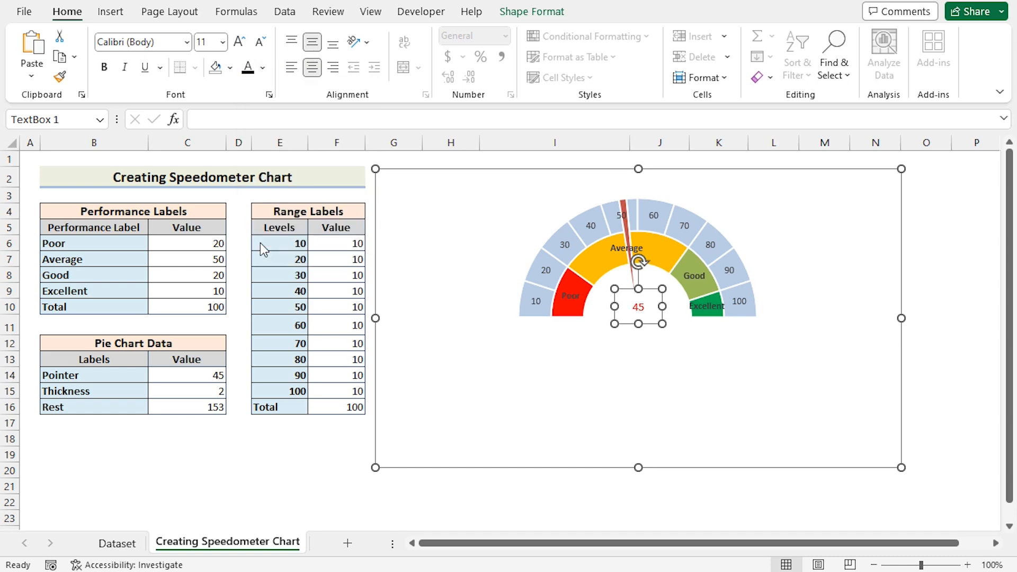
{"action": "left_click", "coordinate": [106, 74]}
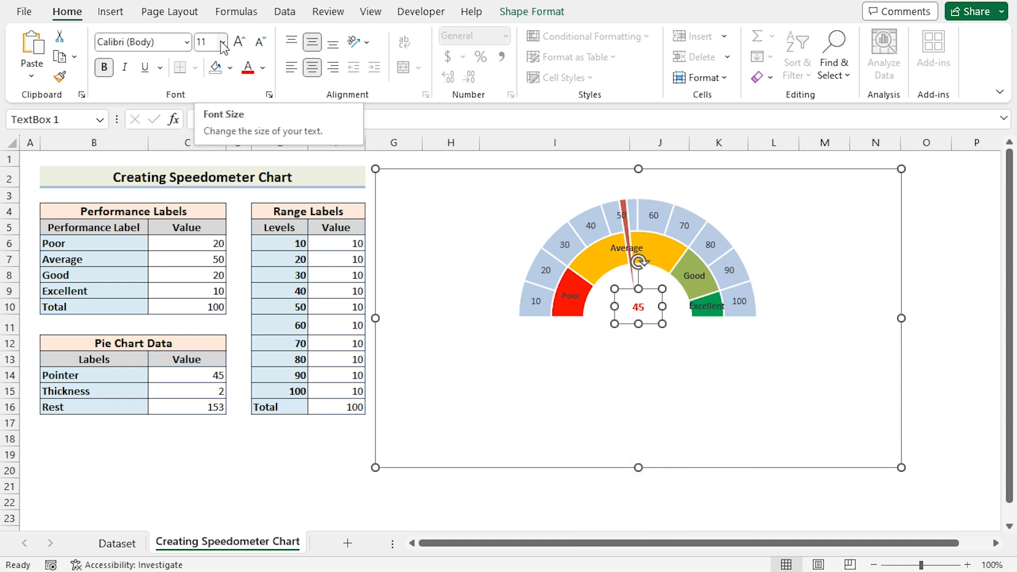
{"action": "left_click", "coordinate": [223, 45]}
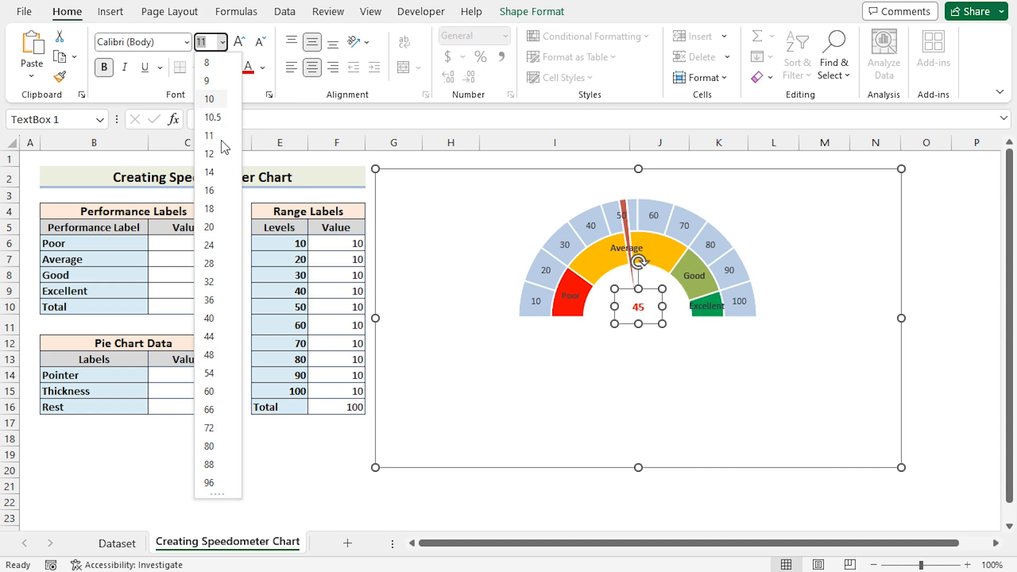
{"action": "left_click", "coordinate": [208, 212]}
{"action": "left_click", "coordinate": [659, 492]}
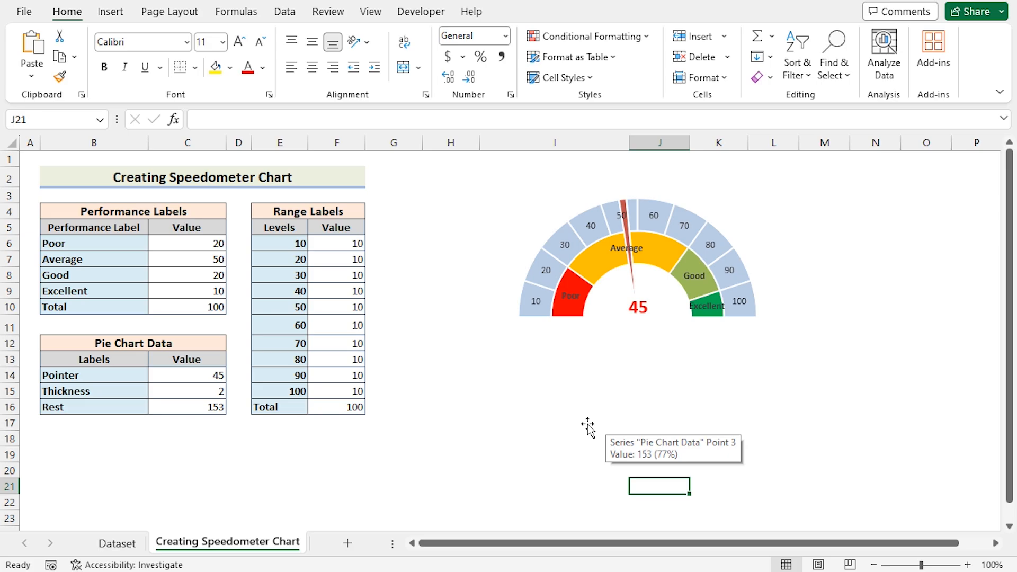